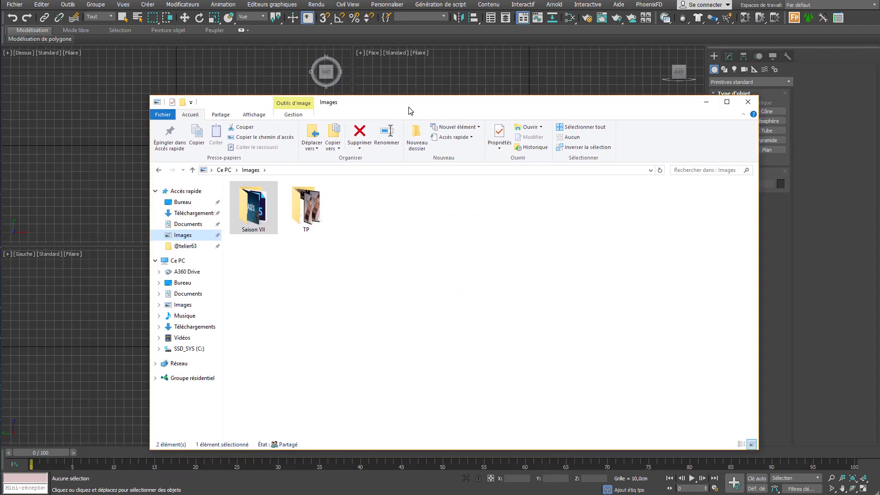
left_click(186, 246)
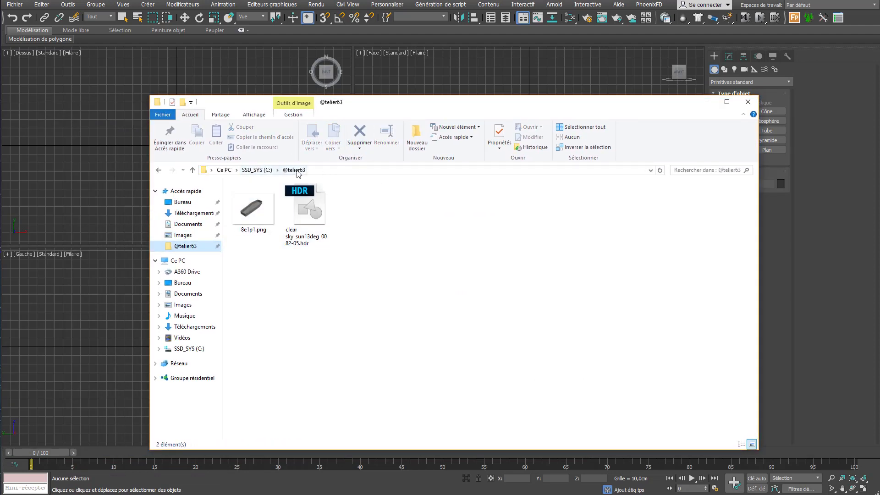
right_click(344, 213)
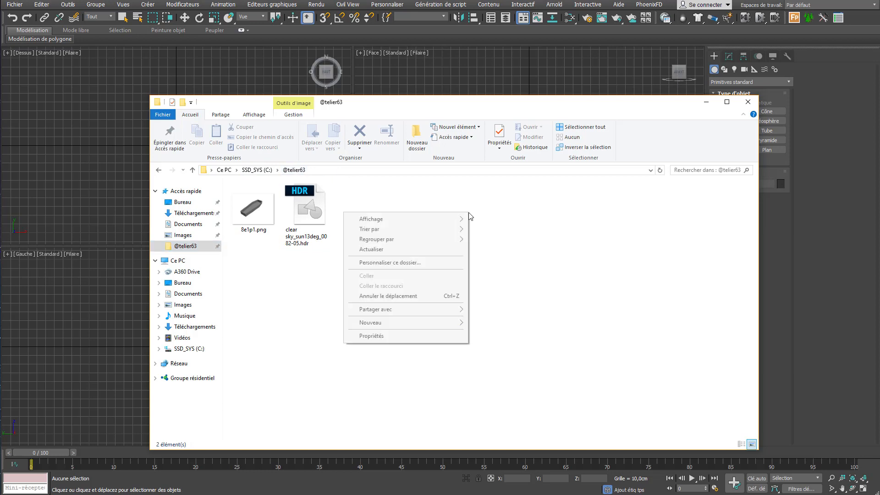
mouse_move(422, 326)
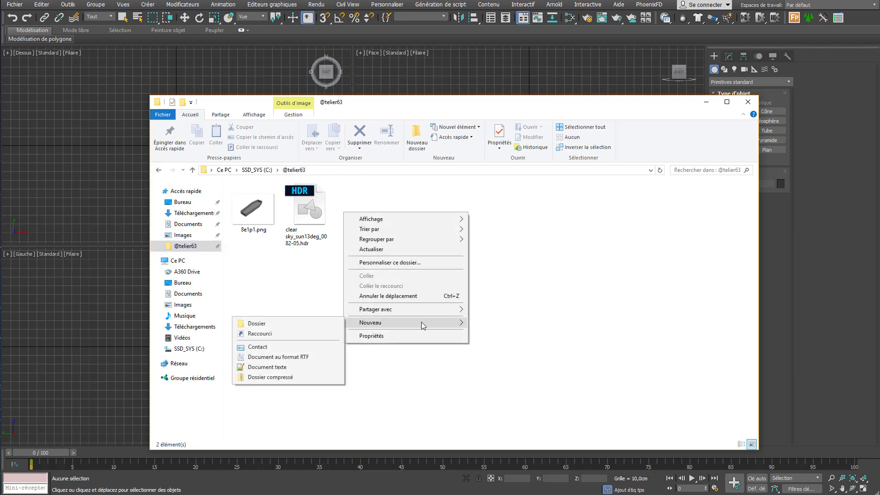
left_click(300, 324)
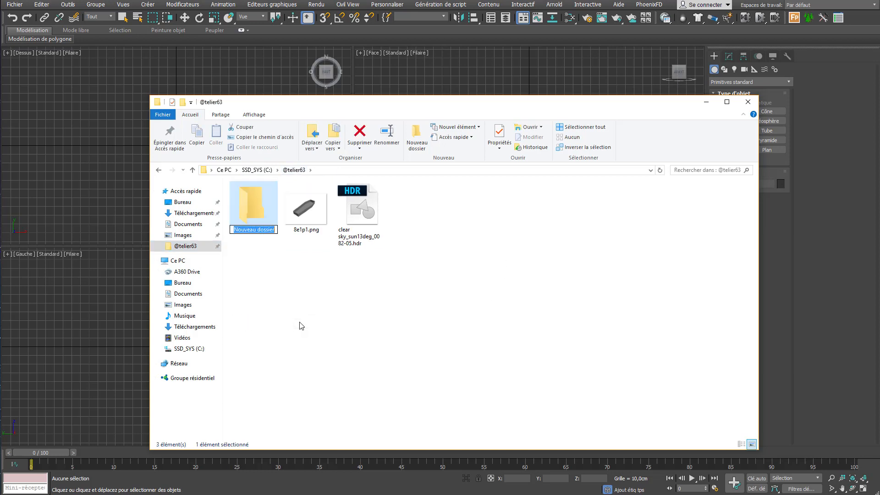
type("Saison VIII")
key("Home")
type("A63 -")
key("Return")
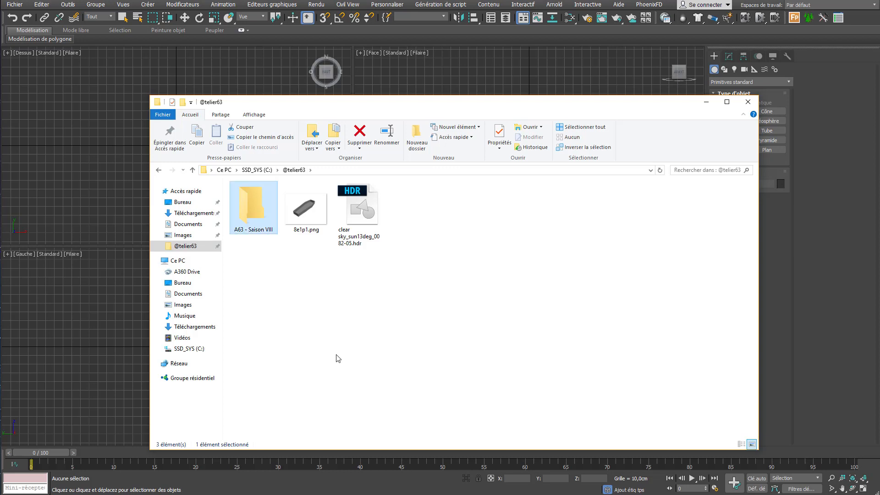
- Open the new A63 - Saison VIII folder to view its contents
right_click(439, 220)
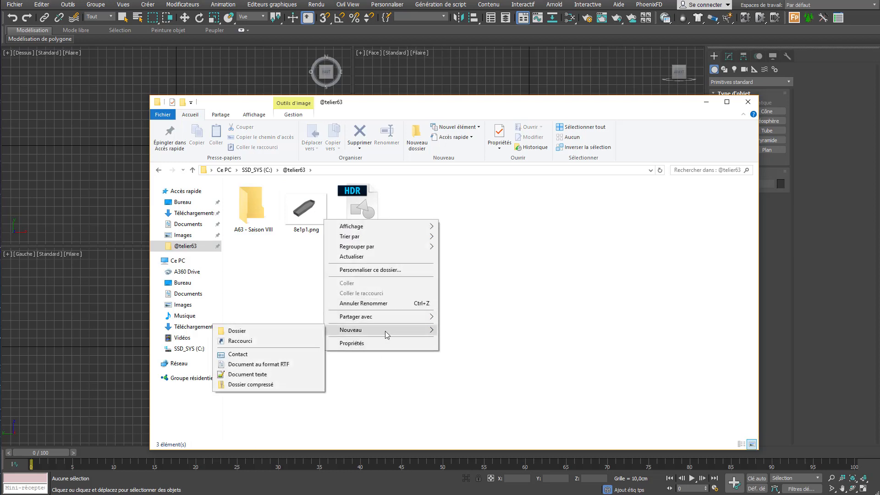
left_click(249, 211)
double_click(248, 211)
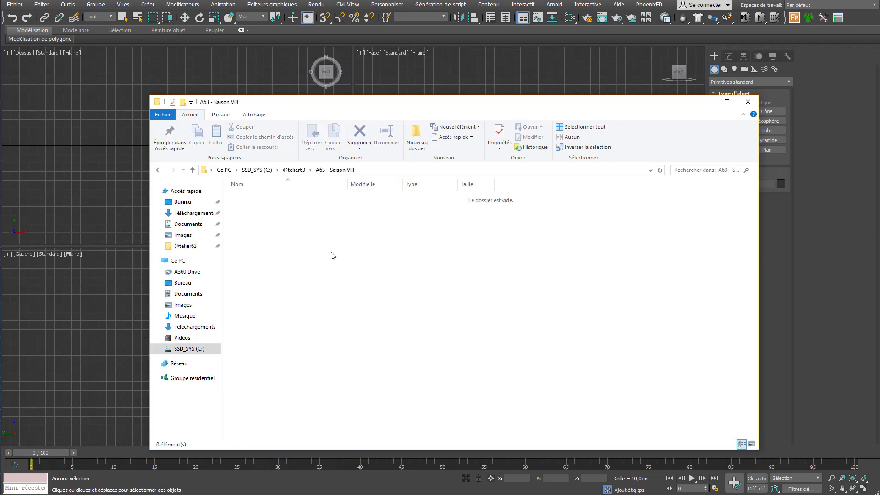
left_click(27, 8)
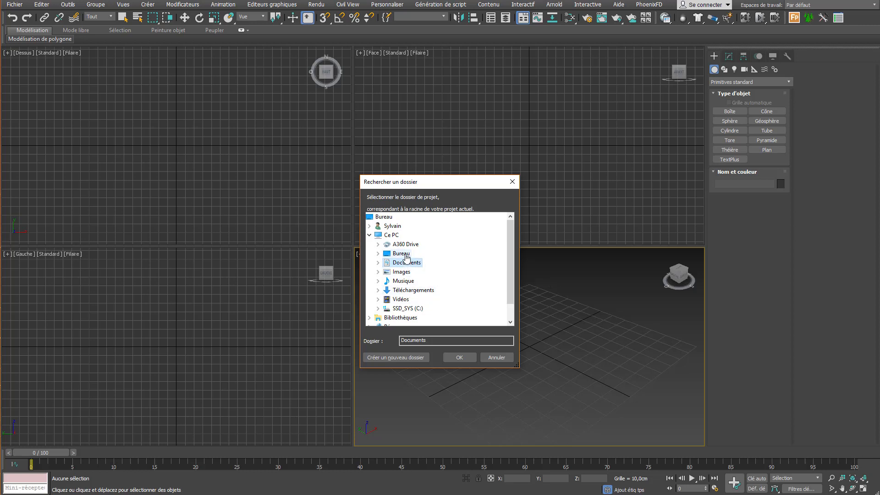
scroll(406, 262, "down", 1)
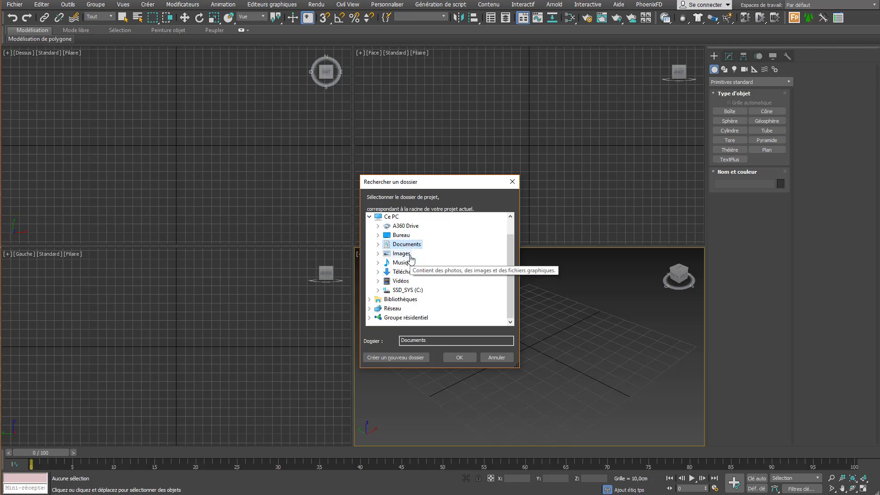
left_click(408, 289)
left_click(410, 229)
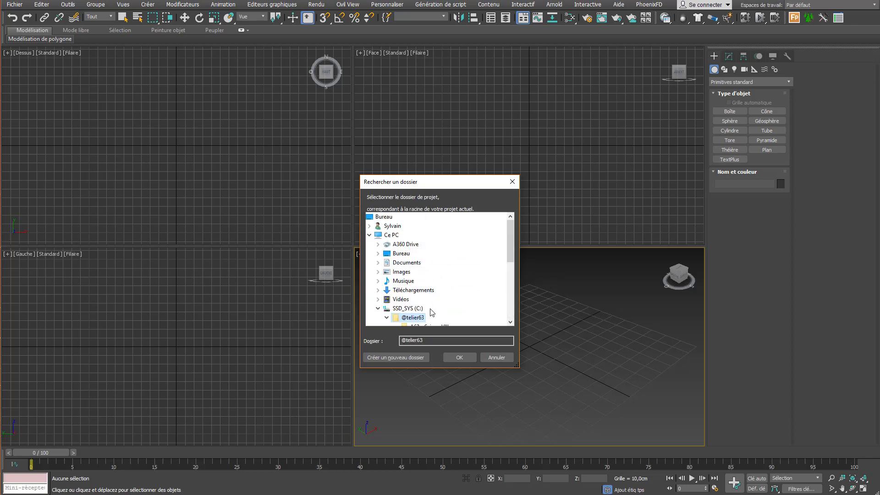
scroll(436, 321, "down", 1)
left_click(439, 299)
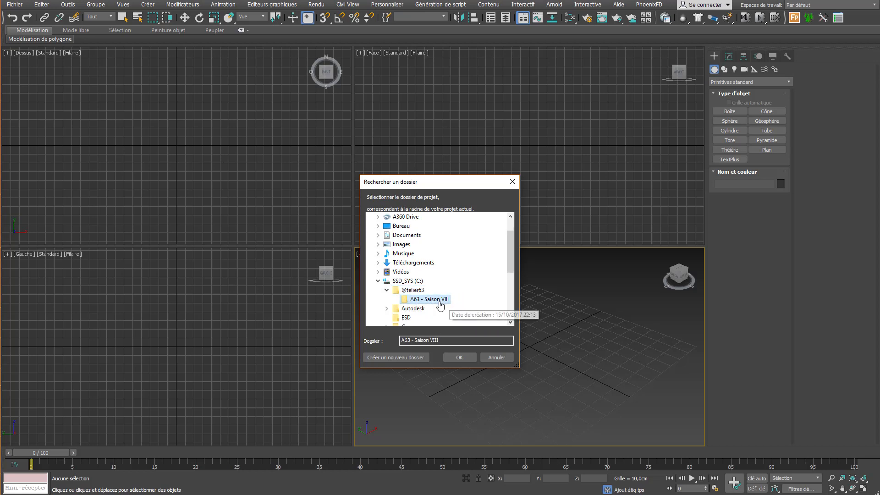
left_click(466, 356)
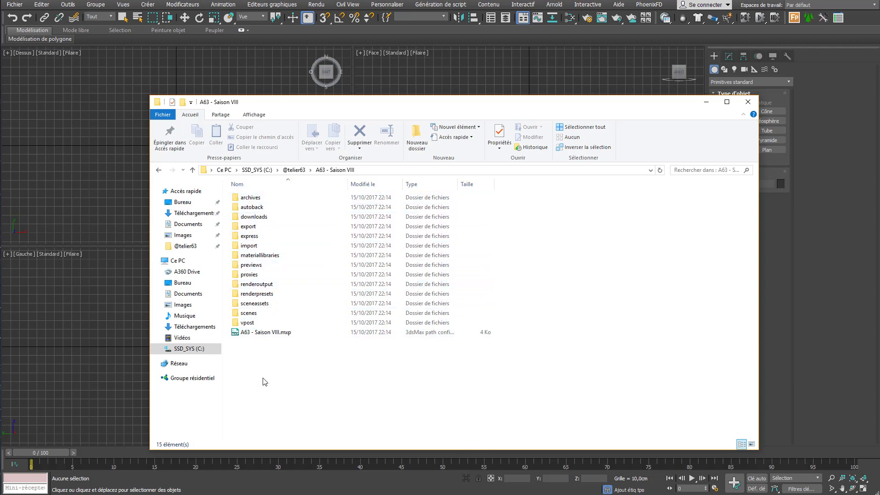
- In File Explorer, examine the project's sceneassets\images, autoback and scenes subfolders, and close the window
double_click(253, 302)
left_click(249, 219)
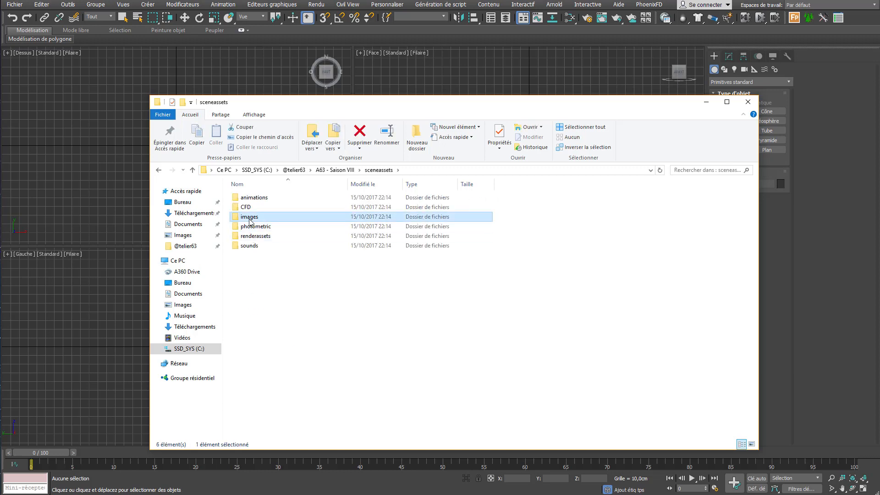
double_click(250, 218)
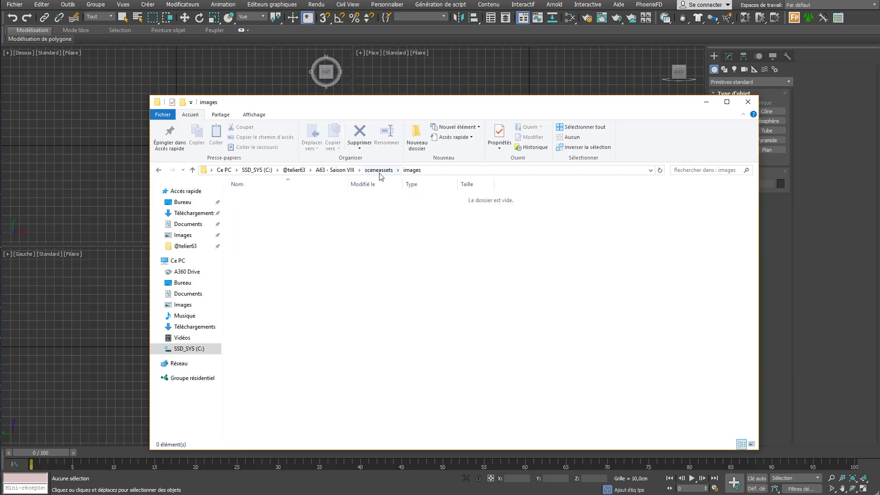
left_click(335, 170)
double_click(256, 207)
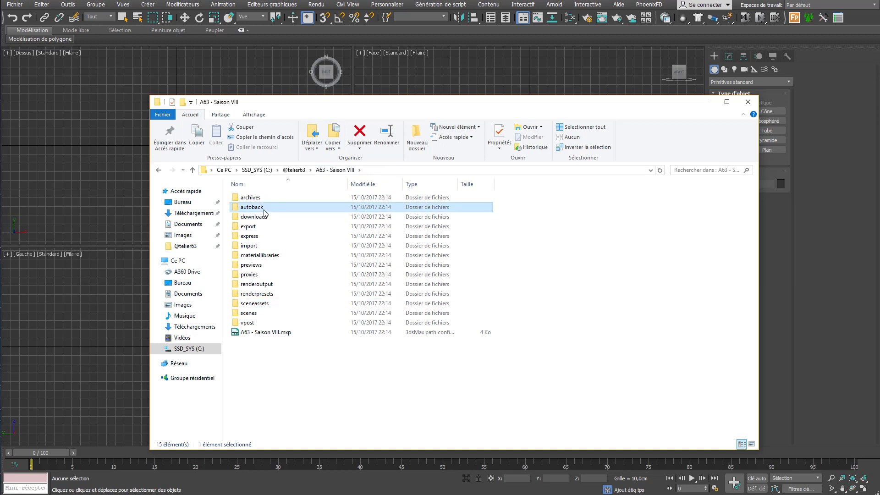
left_click(335, 170)
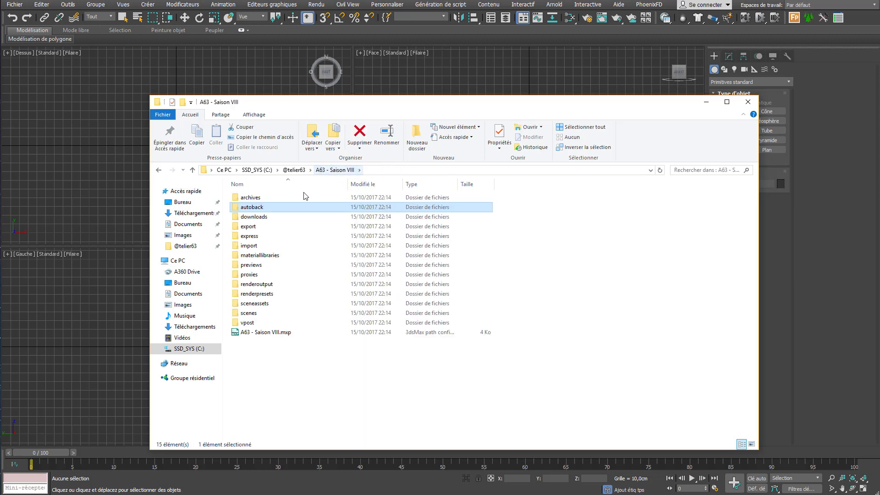
double_click(259, 315)
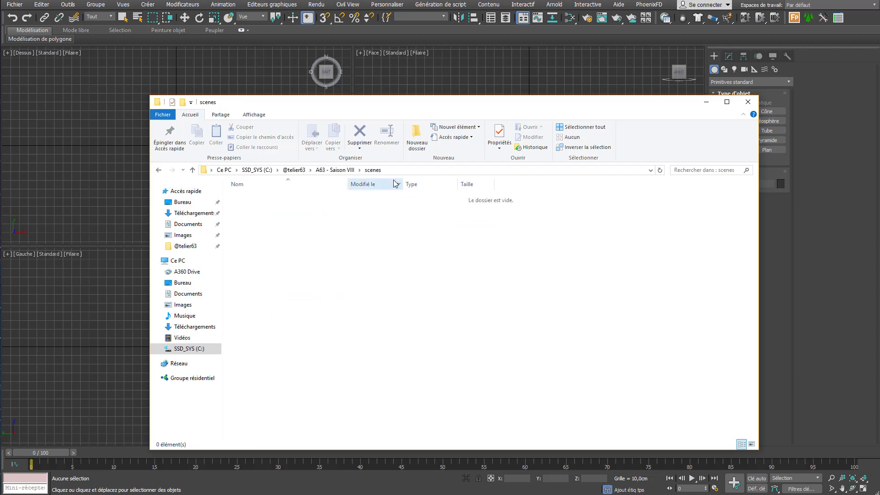
left_click(334, 170)
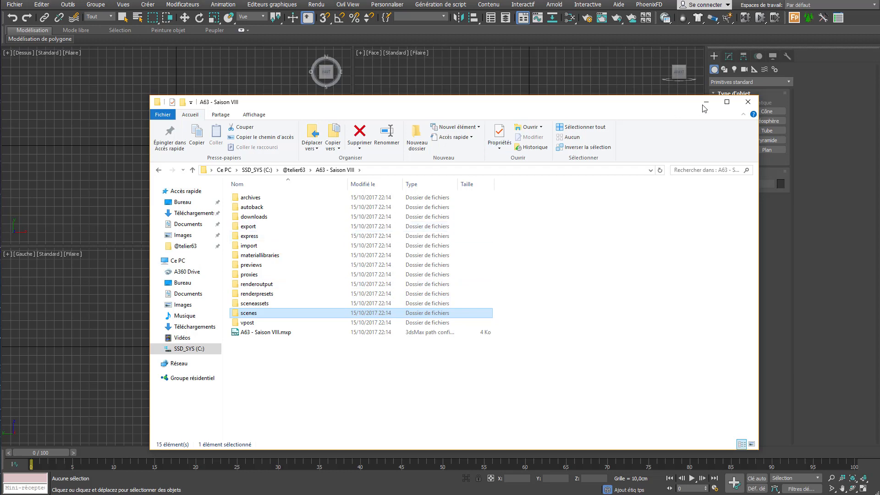
left_click(747, 102)
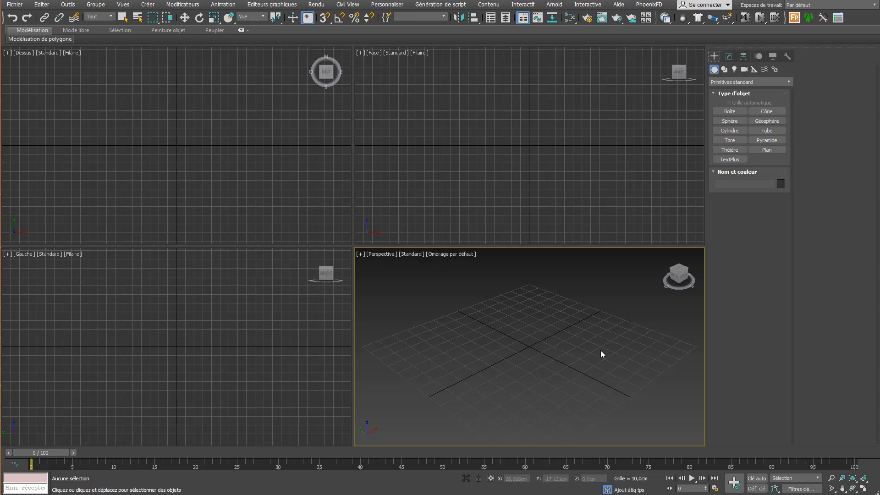
- Toggle between the four-view layout and single maximized views, ending with the Perspective viewport maximized
left_click(862, 489)
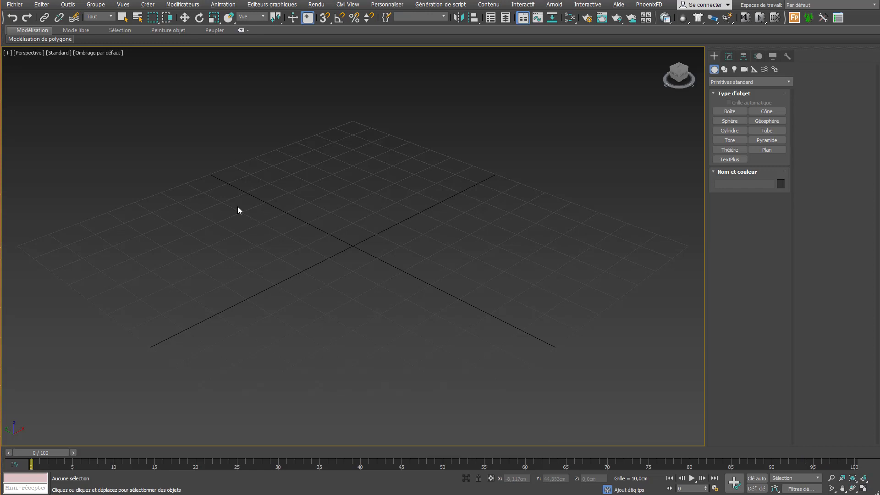
key("alt+w")
key("alt+w")
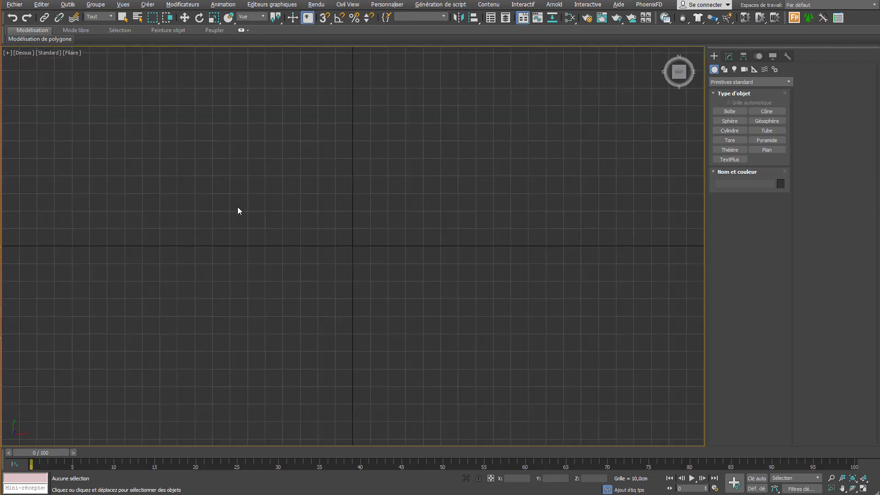
key("alt+w")
key("alt+w")
key("alt+w")
key("alt+w")
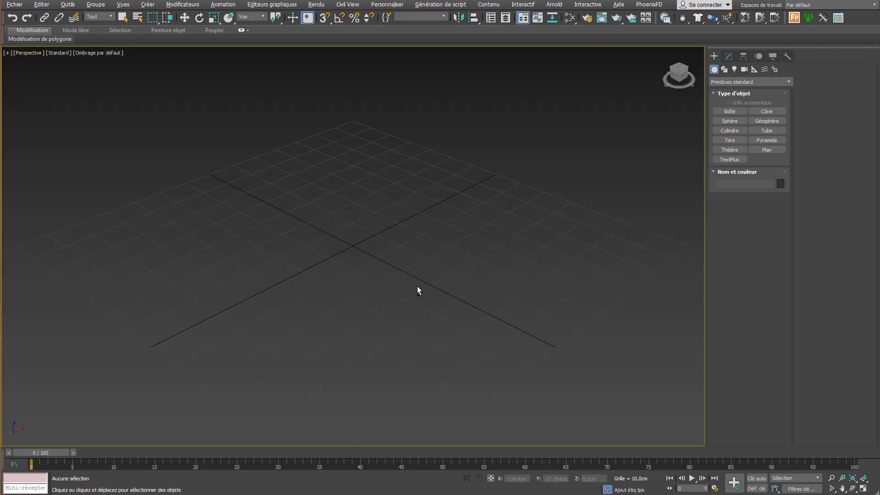
key("alt+w")
key("alt+w")
key("alt+w")
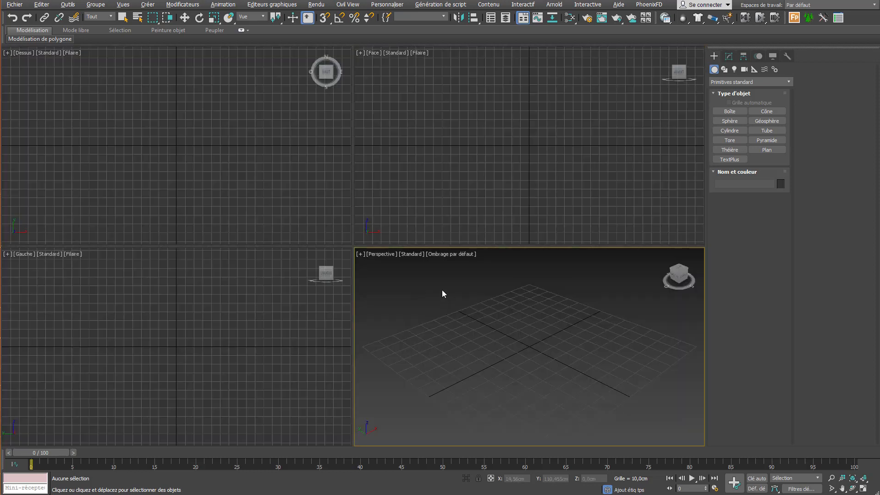
key("alt+w")
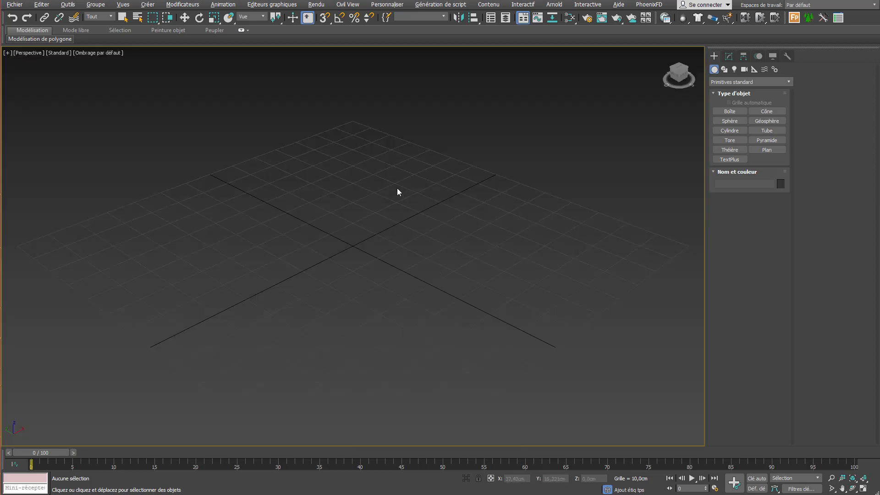
- Configure the display units as metric centimetres and the system unit scale as 1 unit = 1.0 centimetre
left_click(385, 5)
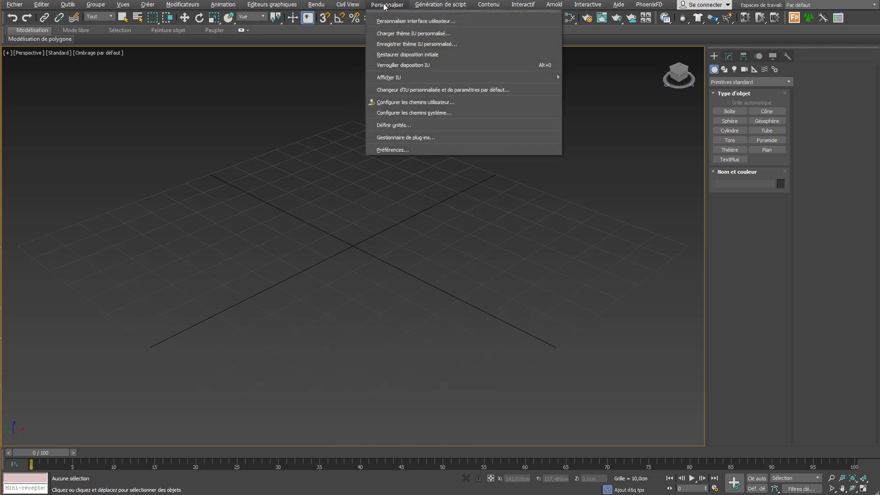
left_click(402, 125)
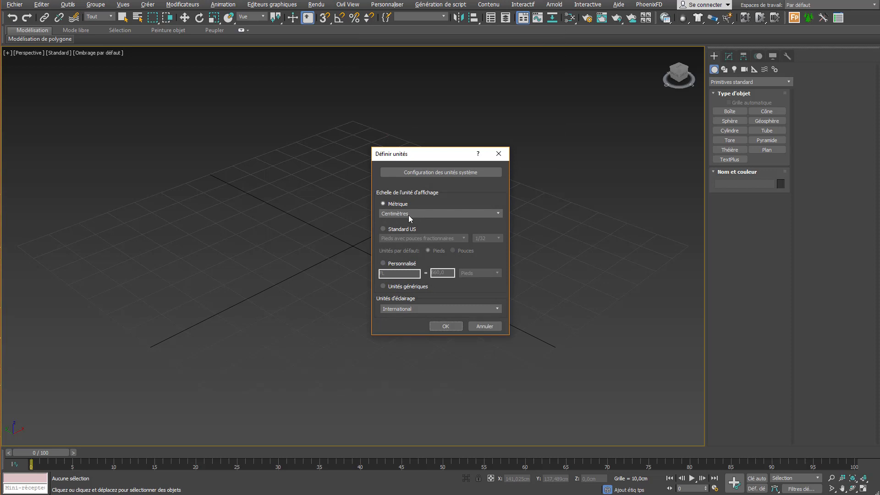
left_click(383, 286)
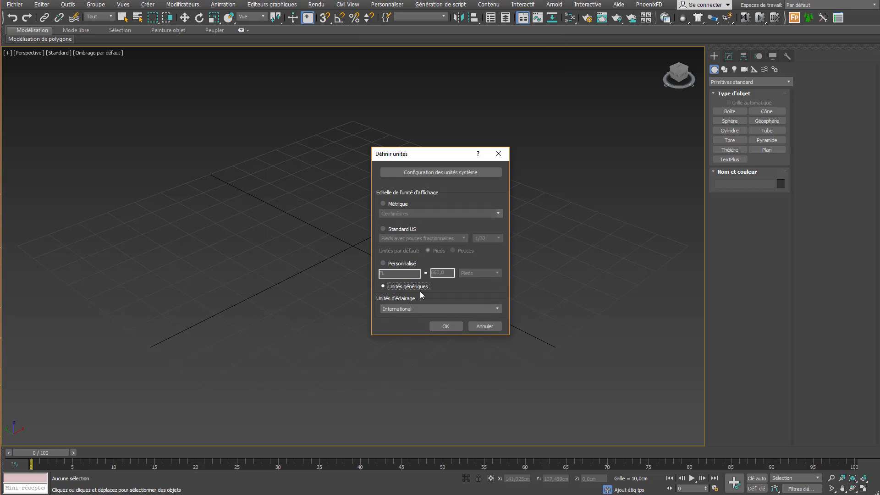
left_click(387, 202)
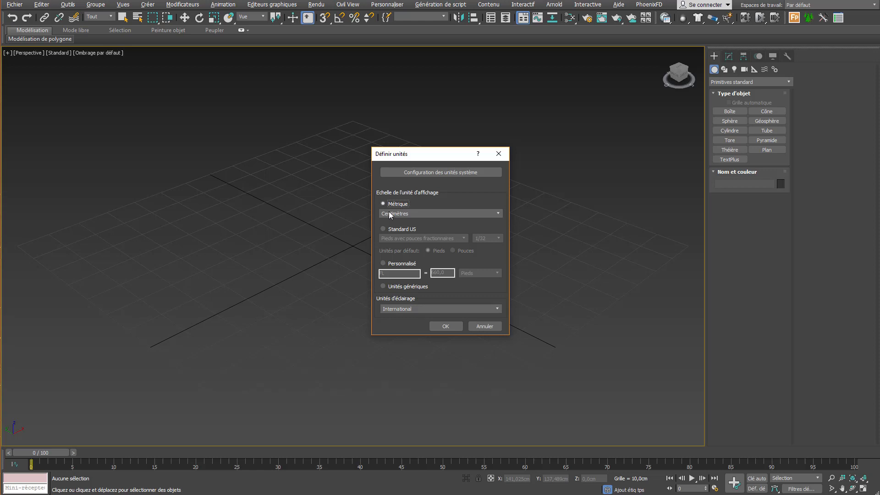
left_click(430, 171)
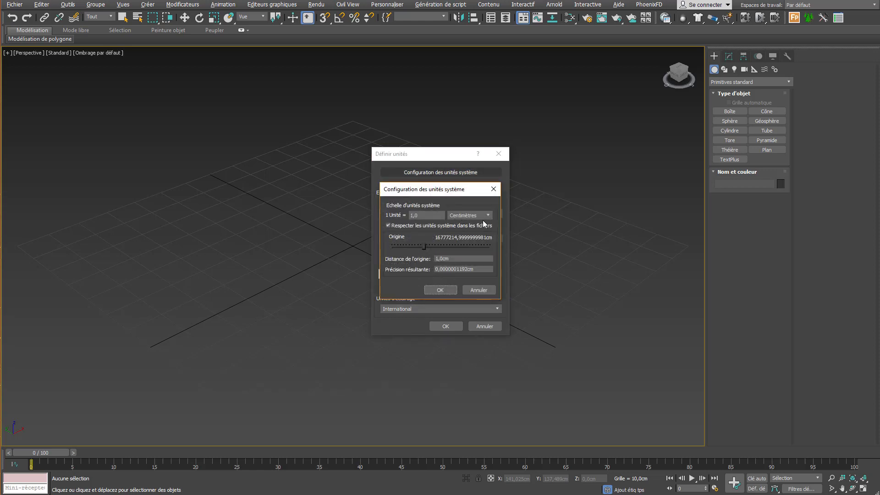
left_click(449, 291)
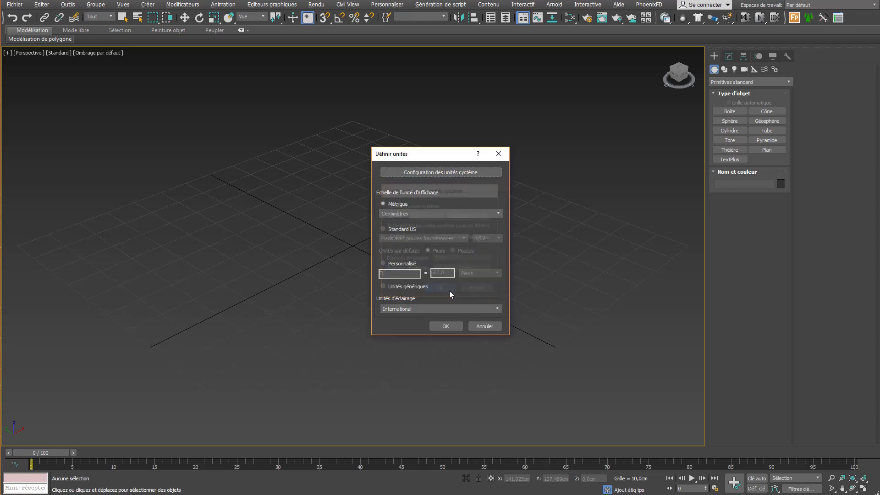
left_click(449, 324)
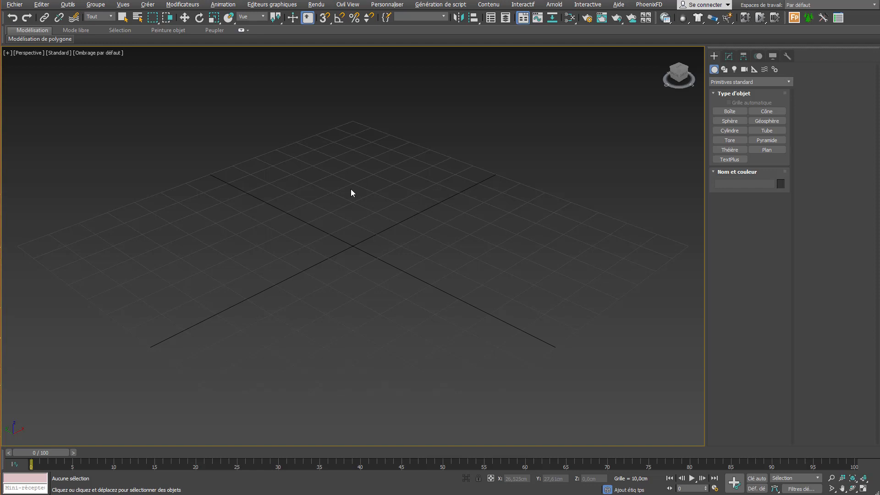
- Create a standard box on the Perspective grid, about 33.8 cm long, 50.2 cm wide and 14.8 cm high
middle_click_drag(411, 205, 504, 174)
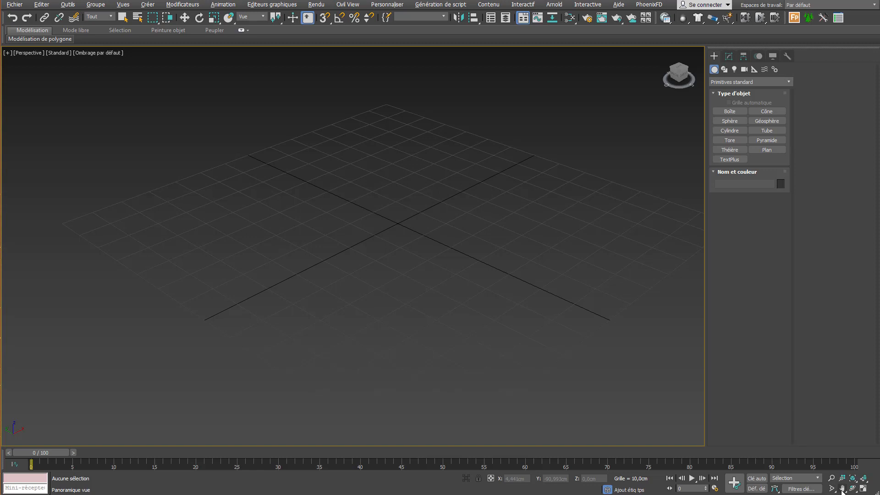
middle_click_drag(381, 175, 370, 161, "alt")
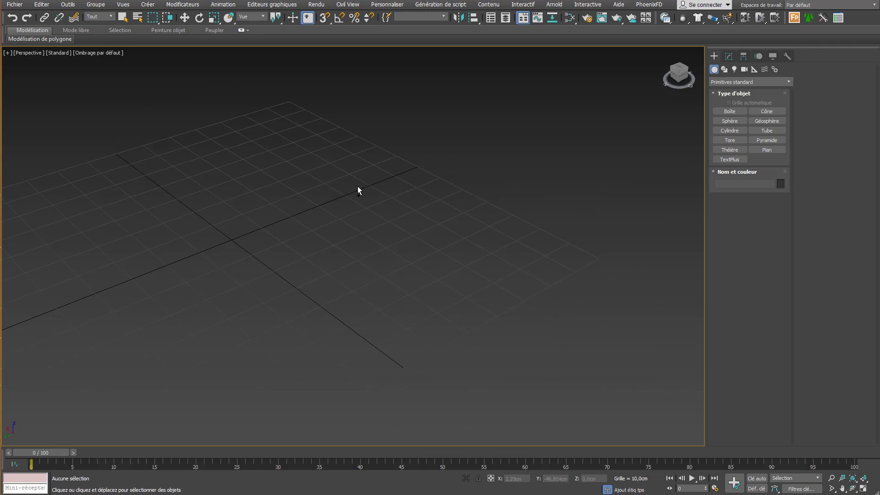
scroll(357, 188, "up", 4)
scroll(358, 187, "down", 3)
scroll(357, 186, "up", 2)
scroll(339, 160, "down", 4)
middle_click_drag(338, 160, 433, 196, "alt")
left_click(716, 111)
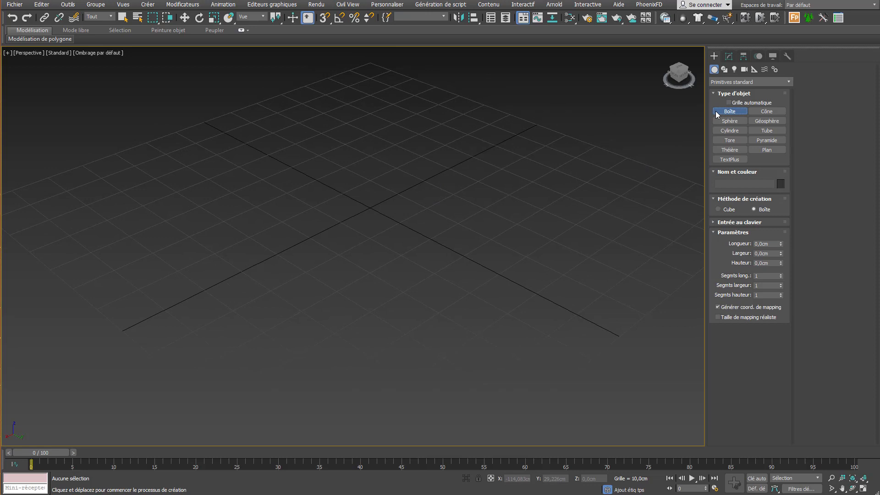
left_click_drag(392, 147, 346, 267)
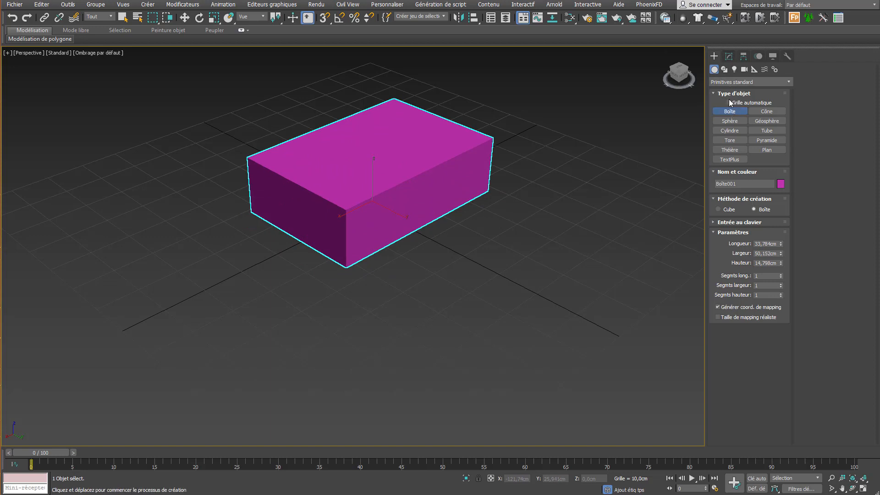
- Change the box's object colour to the dark grey custom swatch
left_click(728, 56)
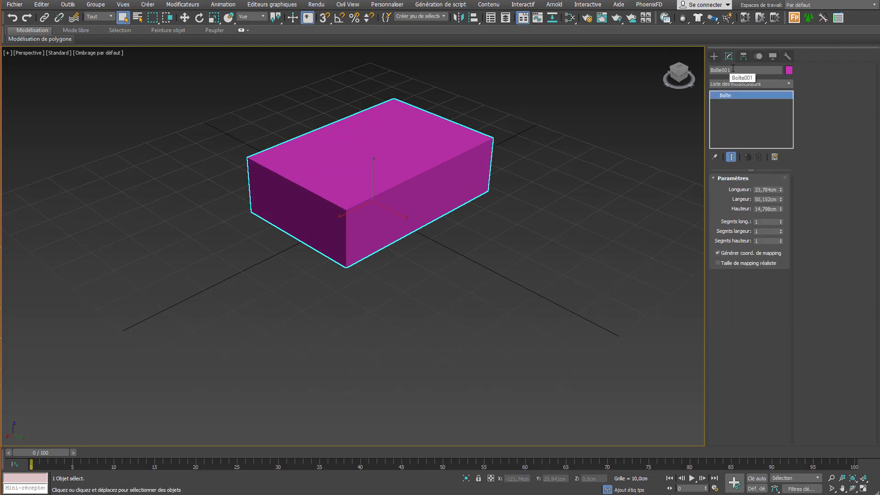
left_click(789, 70)
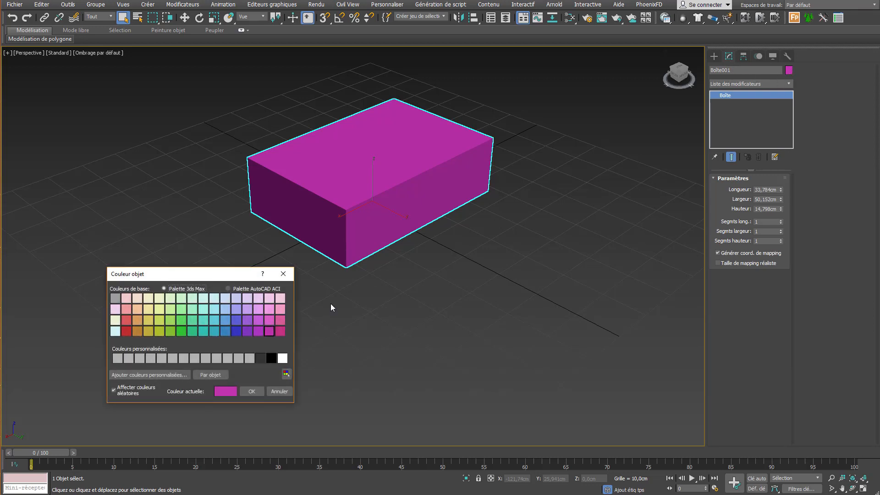
left_click(259, 357)
left_click(250, 358)
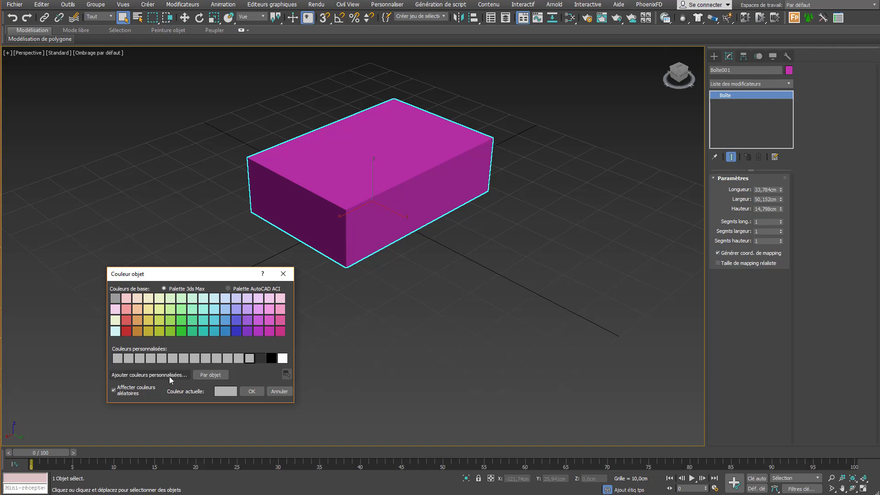
left_click(149, 375)
left_click_drag(28, 169, 186, 132)
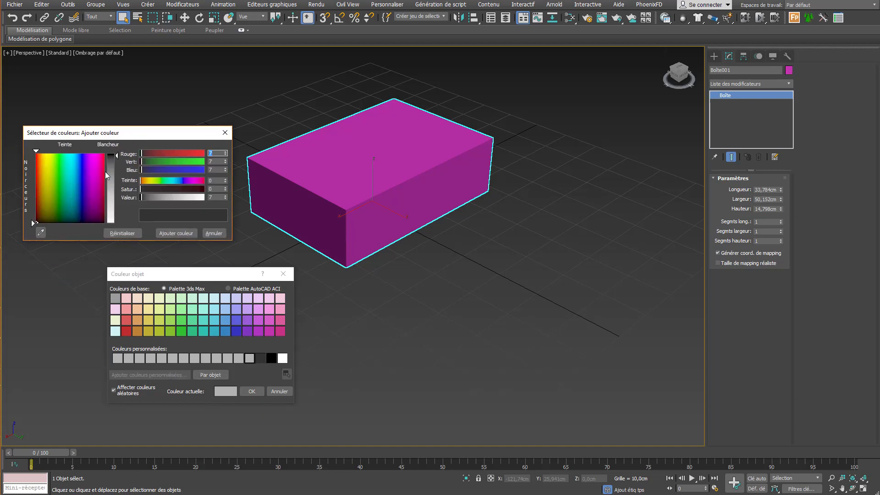
left_click(222, 233)
left_click(250, 392)
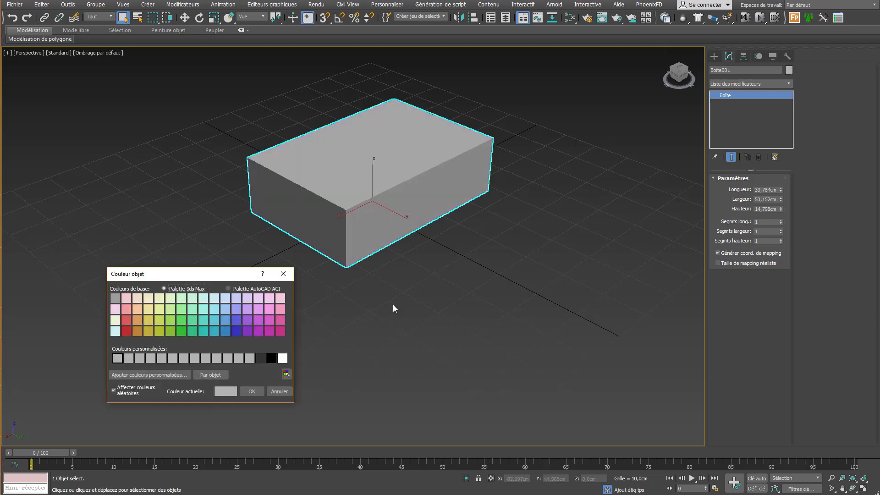
left_click(260, 358)
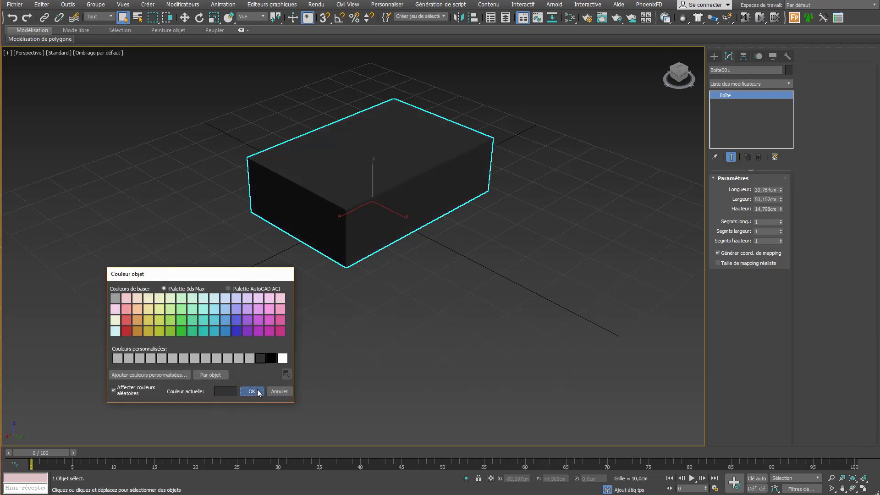
left_click(252, 391)
- Activate the Move tool and reset the box's X and Y positions to 0 cm
right_click(427, 208)
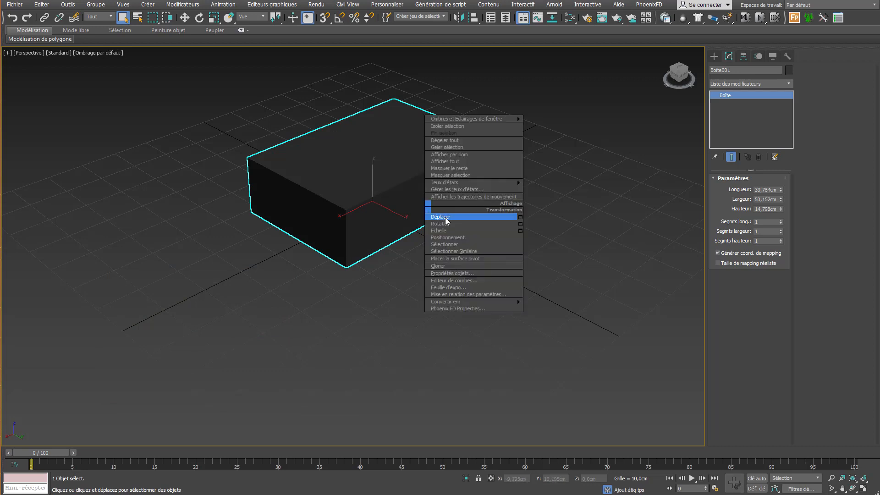
left_click(446, 216)
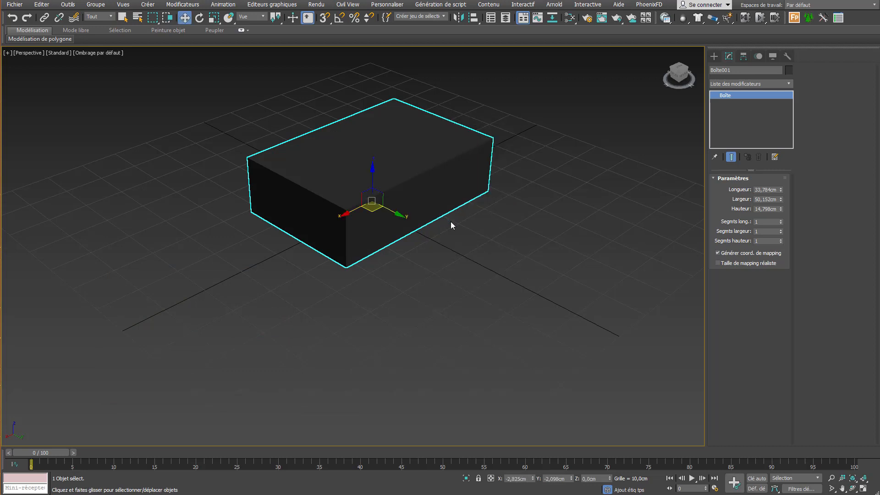
right_click(438, 186)
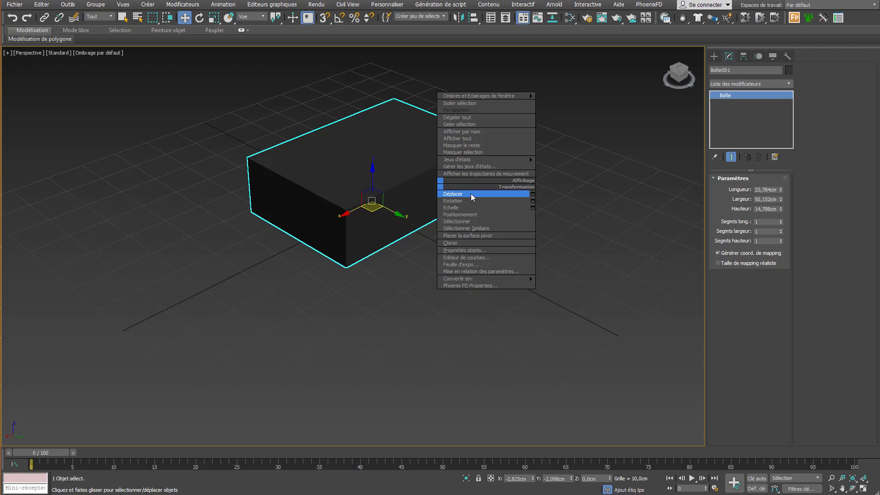
left_click(471, 194)
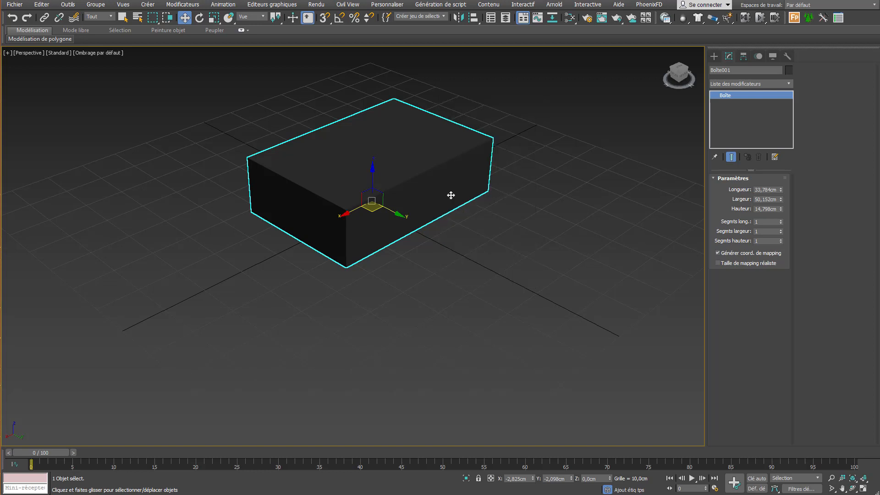
right_click(532, 478)
right_click(571, 478)
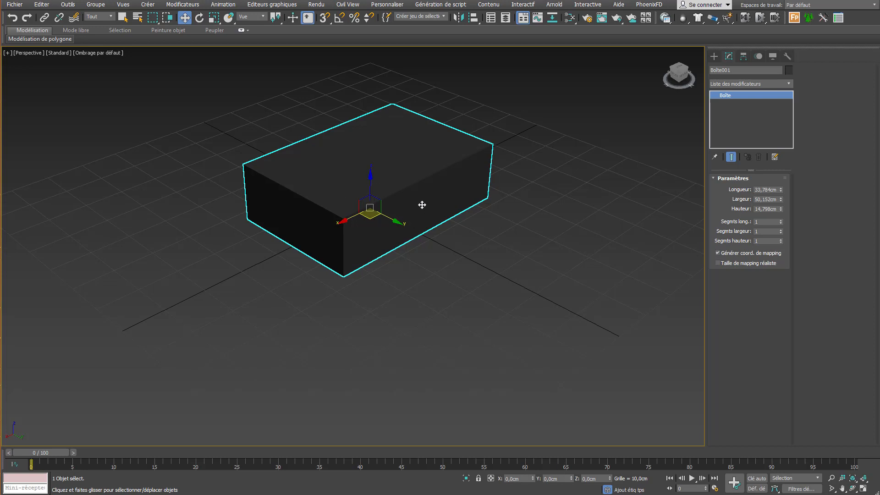
- Toggle the Perspective viewport between wireframe and shaded display to compare how the box is drawn
scroll(422, 205, "up", 3)
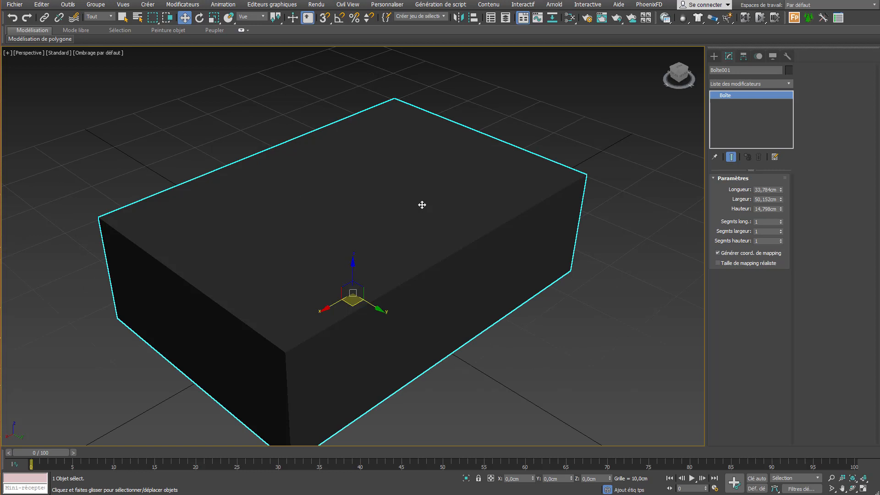
scroll(422, 205, "down", 5)
scroll(422, 205, "up", 5)
scroll(421, 206, "down", 6)
scroll(422, 206, "up", 2)
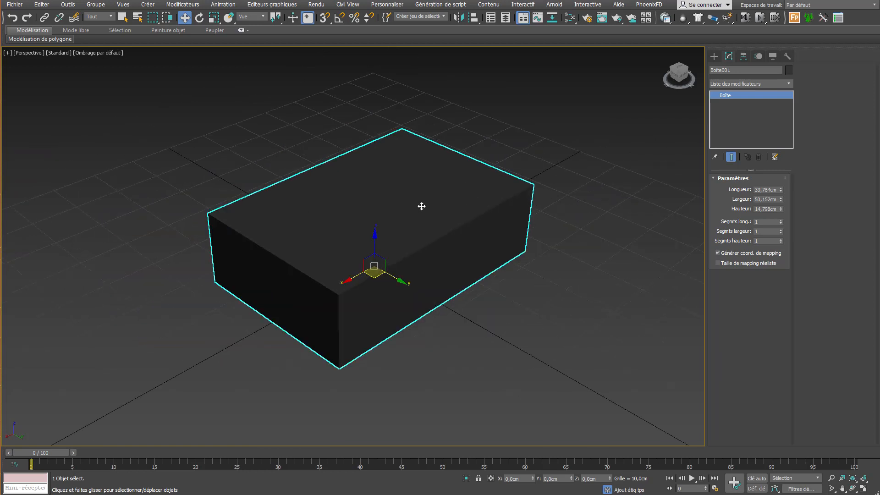
key("F3")
key("F3")
key("F3")
key("F3")
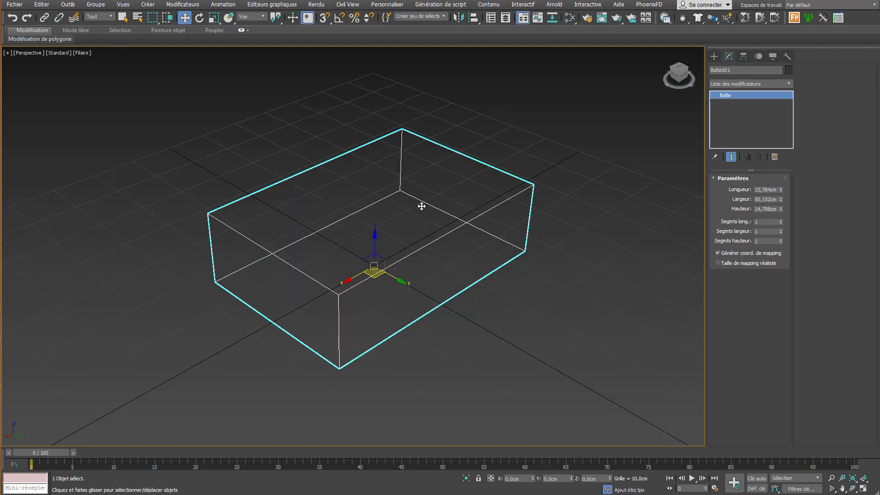
key("F3")
key("F3")
key("F3")
key("F3")
key("F3")
key("F3")
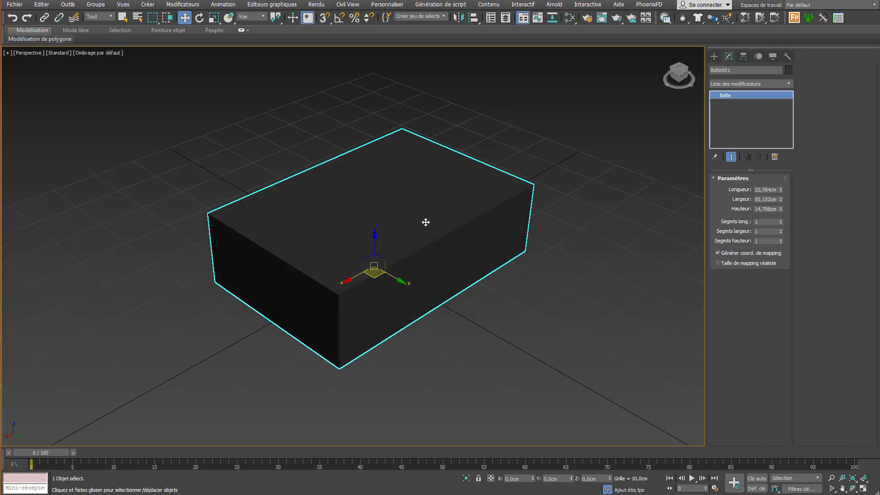
key("F3")
key("F3")
- Turn on edged faces display for the shaded Perspective viewport
key("F4")
key("F4")
key("F4")
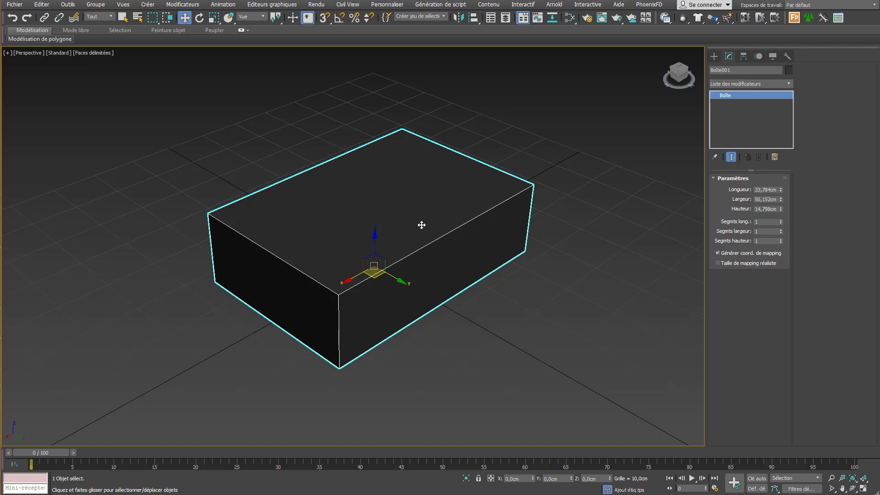
- Set the box's length to 60 cm, width to 50 cm and height to 180 cm
left_click_drag(781, 192, 773, 172)
double_click(771, 188)
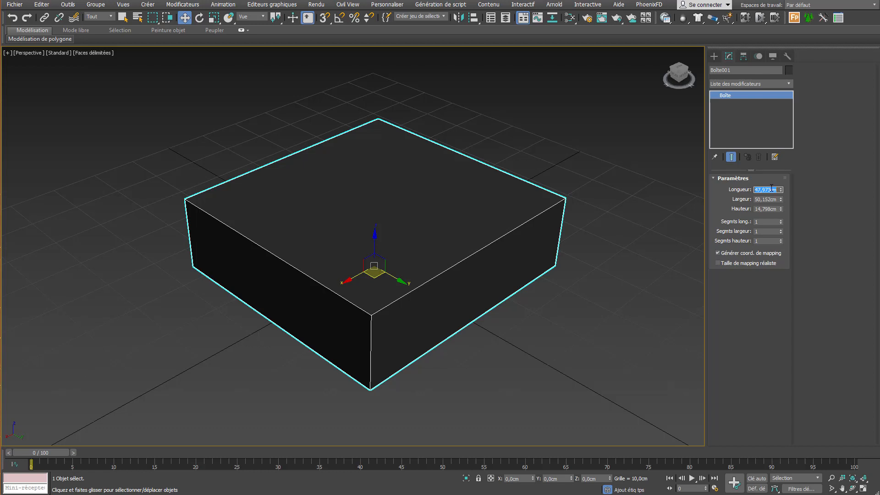
type("60")
key("Tab")
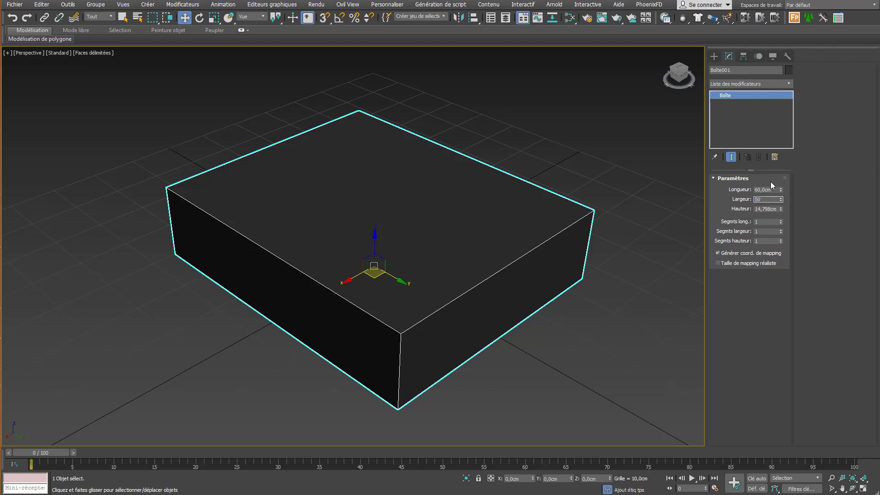
key("Tab")
type("18")
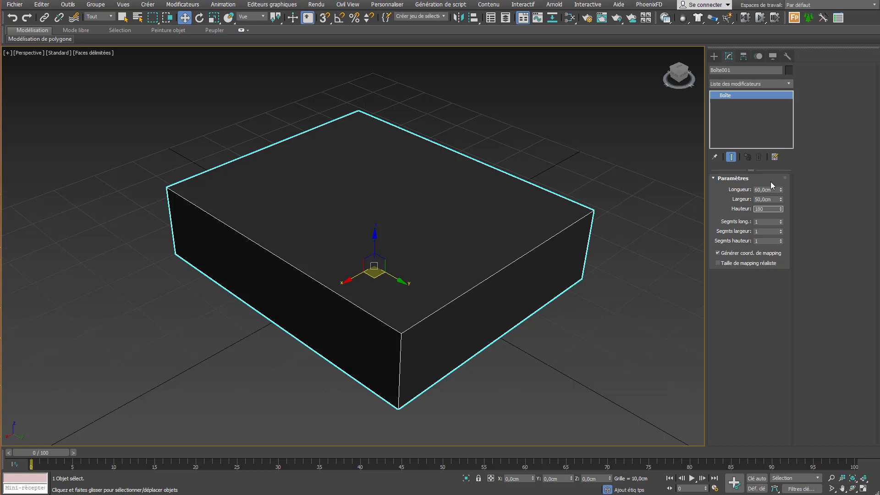
key("Return")
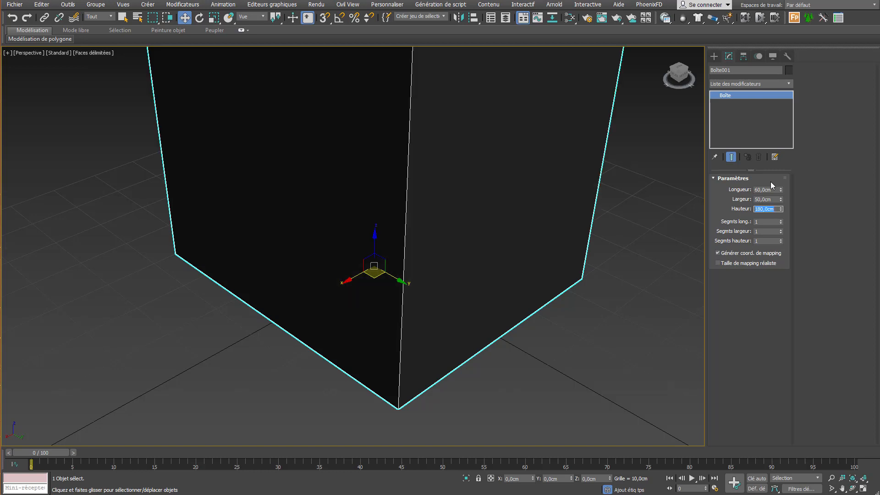
- Set the box's height to 60 cm and its width to 180 cm
type("60")
key("shift+Tab")
type("180")
key("Return")
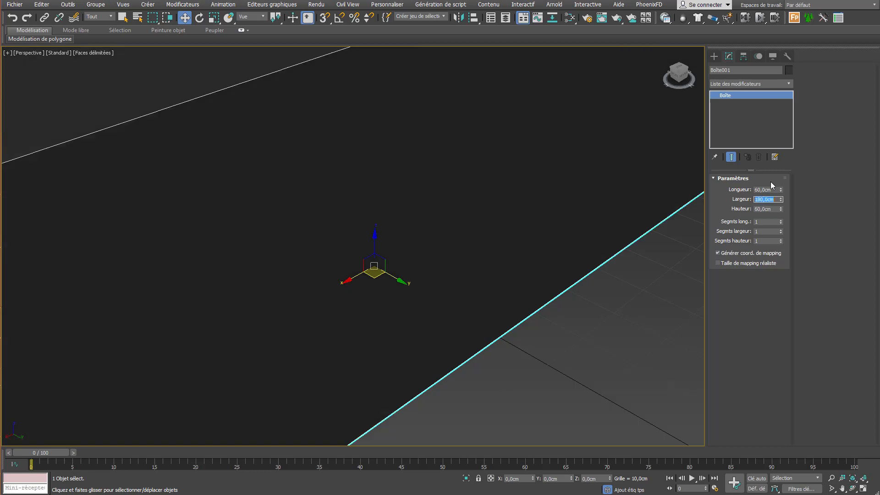
- Reduce the box's height to 40 cm
scroll(407, 239, "down", 4)
middle_click_drag(408, 228, 429, 222, "alt")
double_click(775, 209)
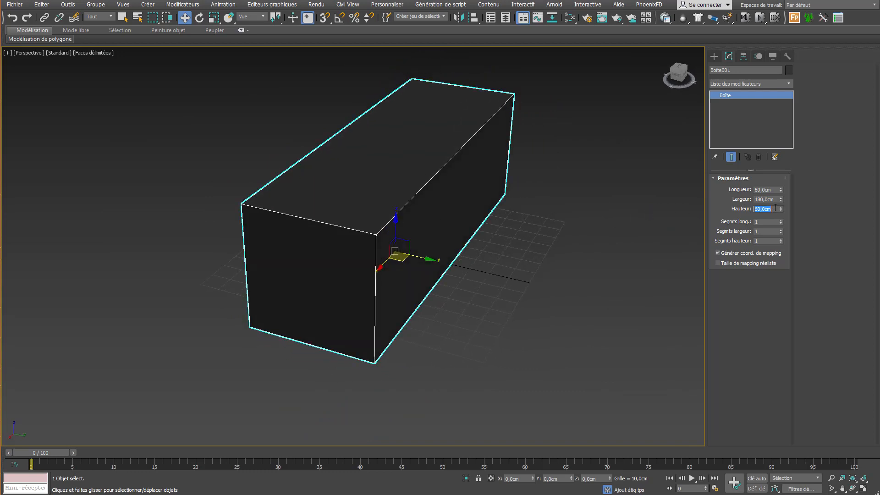
type("40")
key("Return")
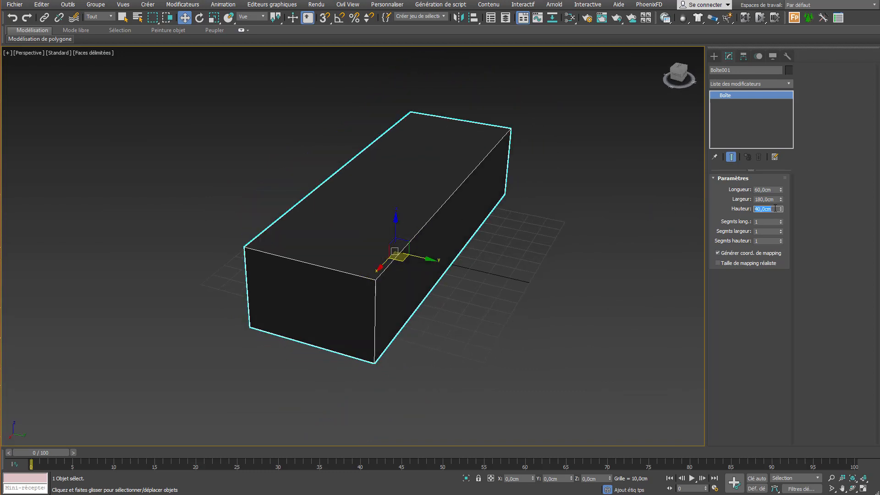
- Set the box's width segments to 2 and toggle edged faces to check the division, leaving them on
middle_click_drag(379, 228, 351, 223, "alt")
scroll(482, 202, "up", 3)
mouse_move(482, 202)
middle_mouse_down("alt")
mouse_move(500, 182)
mouse_move(495, 198)
middle_mouse_up("alt")
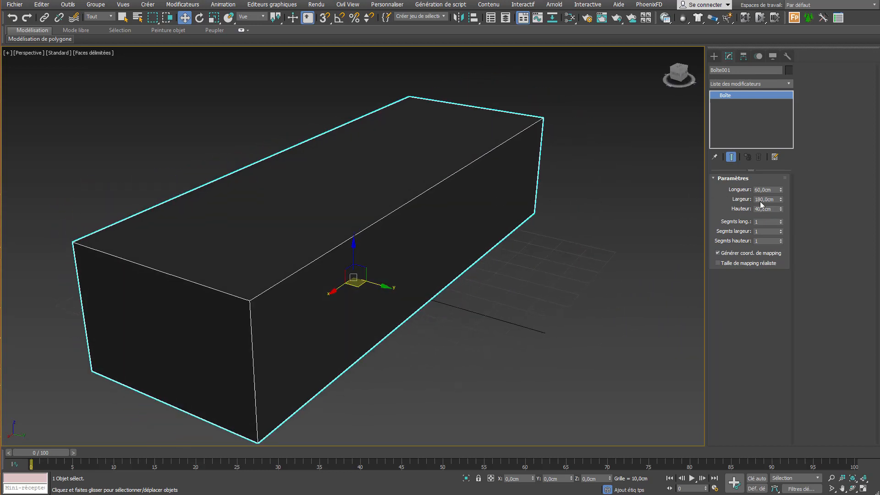
left_click(781, 230)
key("F4")
key("F4")
key("F4")
key("F4")
- Convert the box to an editable polygon object and expand its list of sub-object levels
scroll(420, 201, "down", 3)
right_click(387, 162)
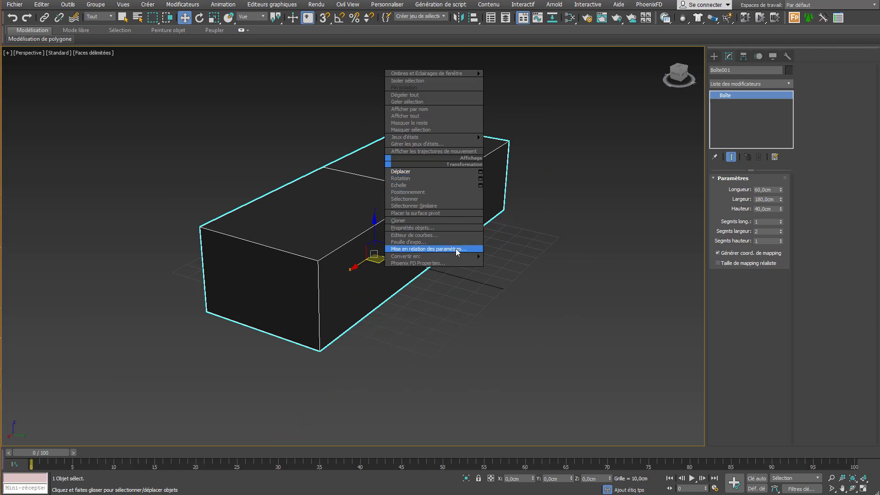
mouse_move(460, 256)
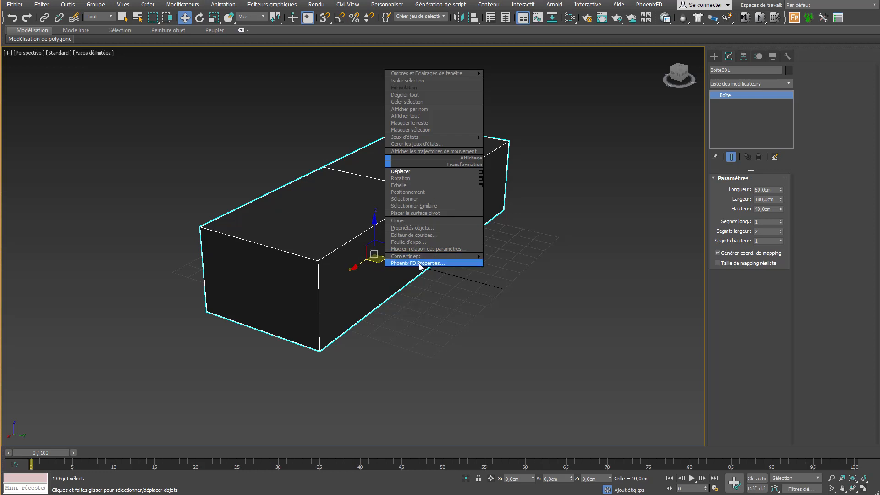
mouse_move(417, 257)
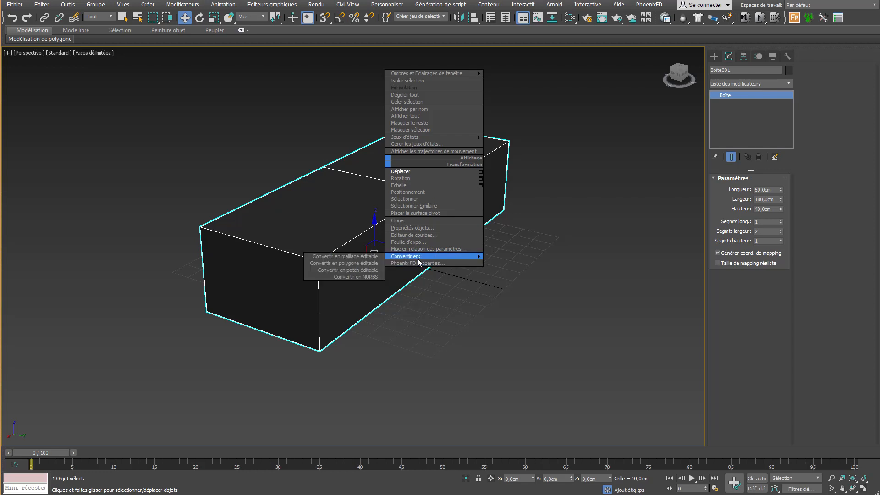
left_click(372, 263)
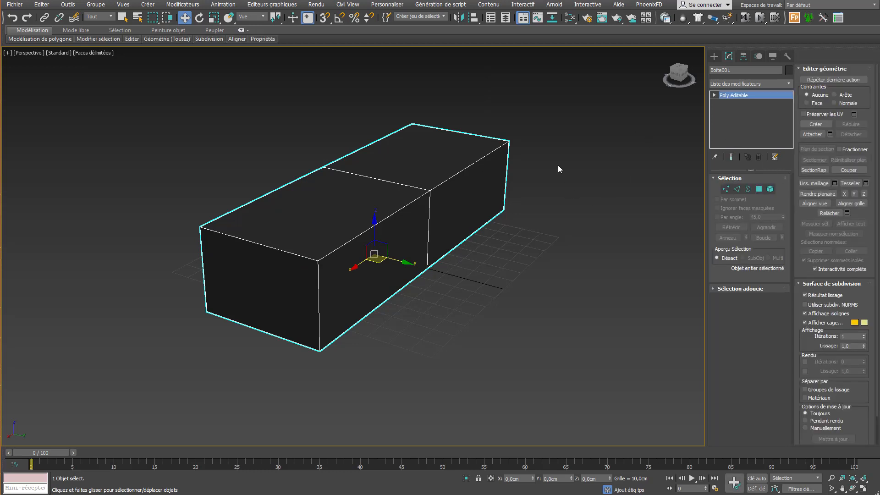
left_click(714, 95)
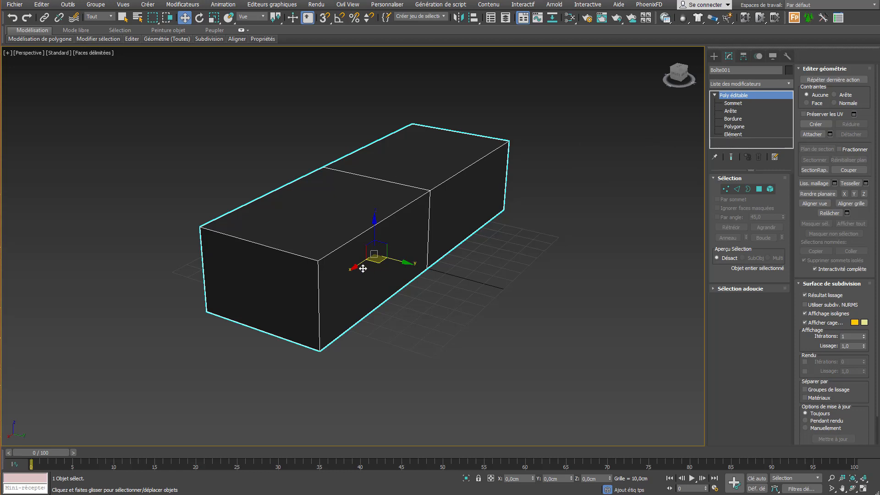
- Try moving the whole object along X, and the two upper vertices at its far end along Z
mouse_move(363, 268)
left_mouse_down()
mouse_move(400, 229)
mouse_move(453, 230)
mouse_move(370, 259)
left_mouse_up()
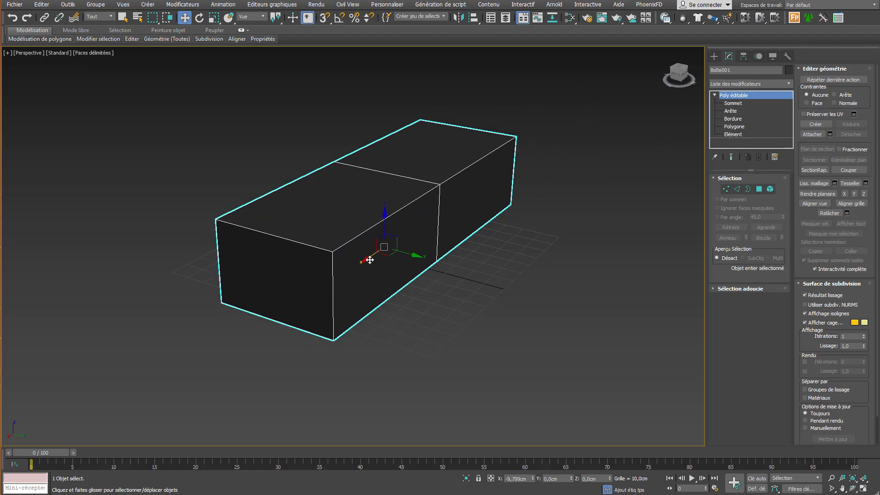
right_click(370, 260)
left_click(736, 105)
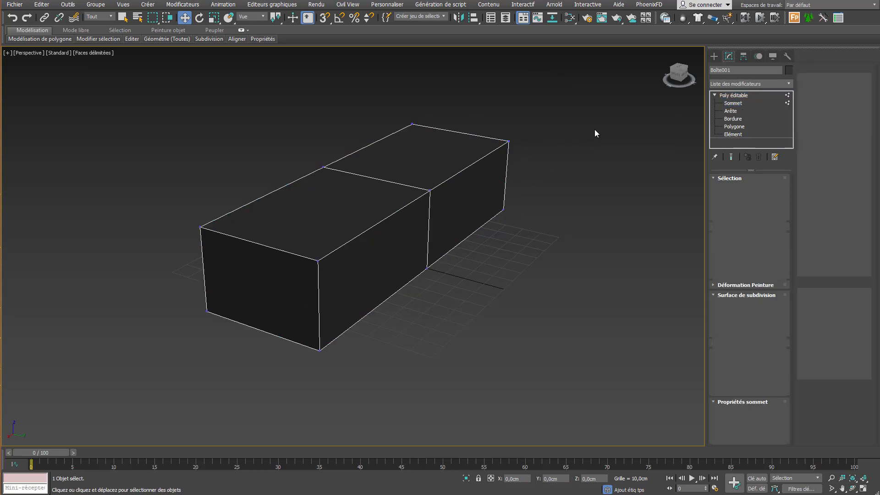
left_click_drag(470, 146, 526, 152)
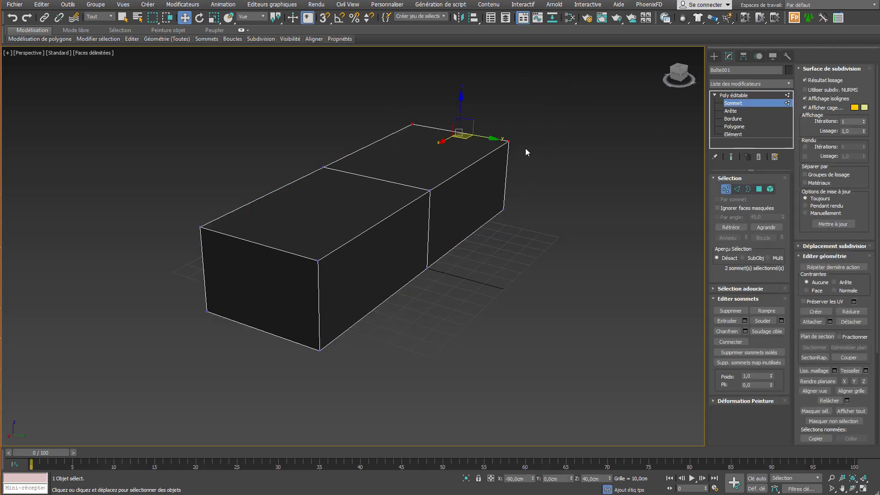
mouse_move(461, 108)
left_mouse_down()
mouse_move(462, 88)
mouse_move(463, 101)
left_mouse_up()
- Try the Polygon level, switch to the Edge level and select the edge loop around the middle of the box
left_click(759, 189)
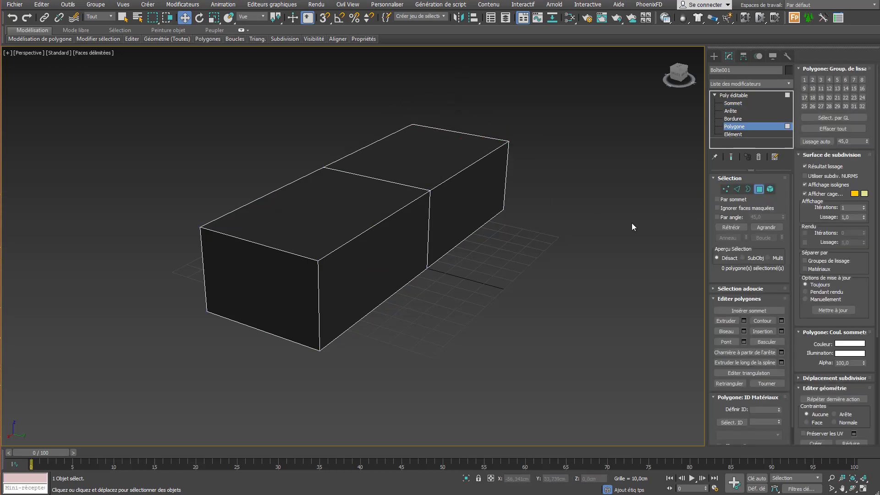
left_click(739, 189)
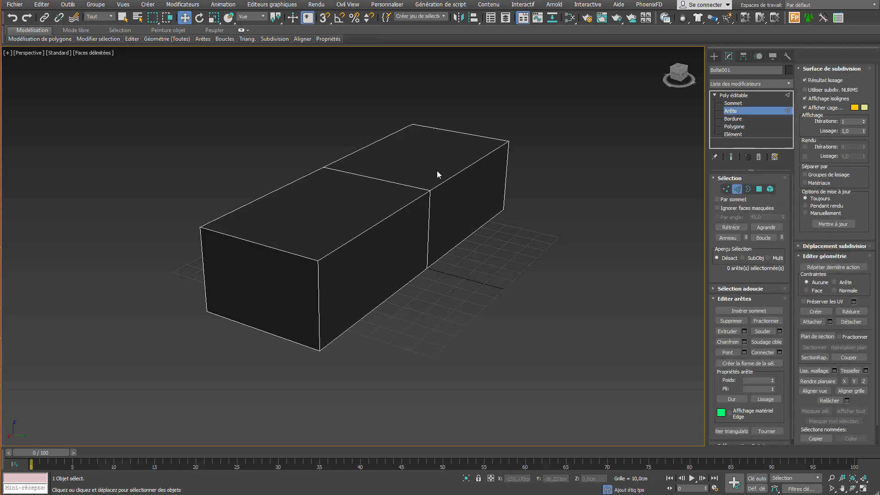
double_click(409, 186)
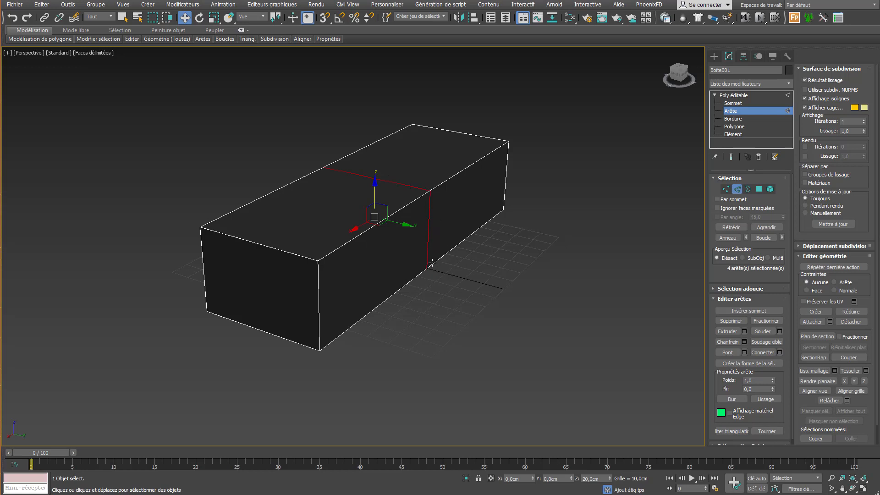
- Reselect the edge loop around the middle of the box and set its X position to -30 cm
left_click(486, 255)
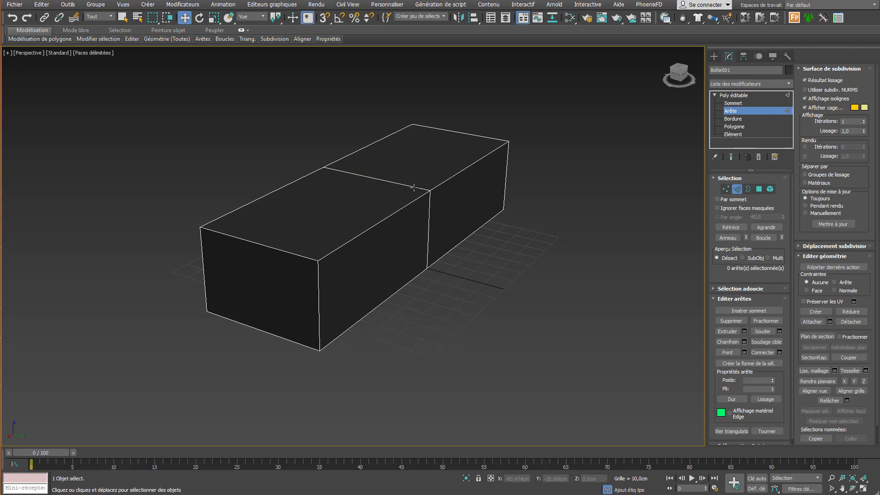
double_click(413, 187)
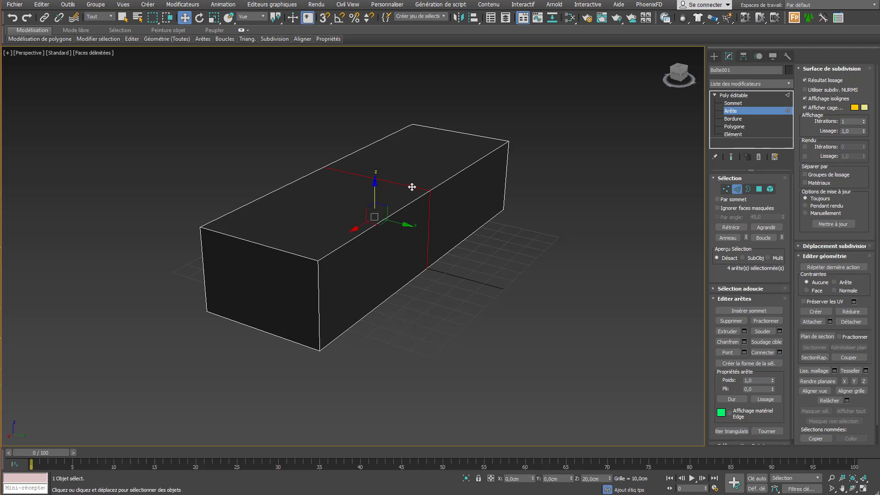
middle_click_drag(479, 187, 364, 208, "alt")
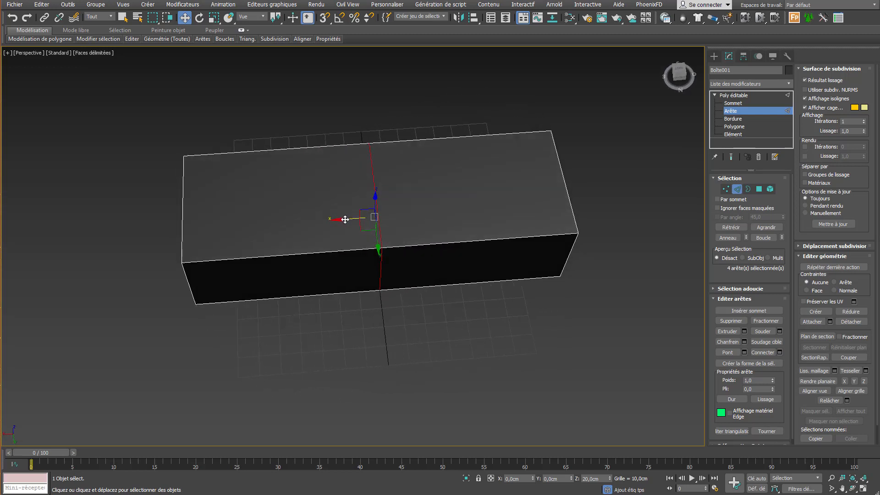
left_click_drag(345, 219, 403, 218)
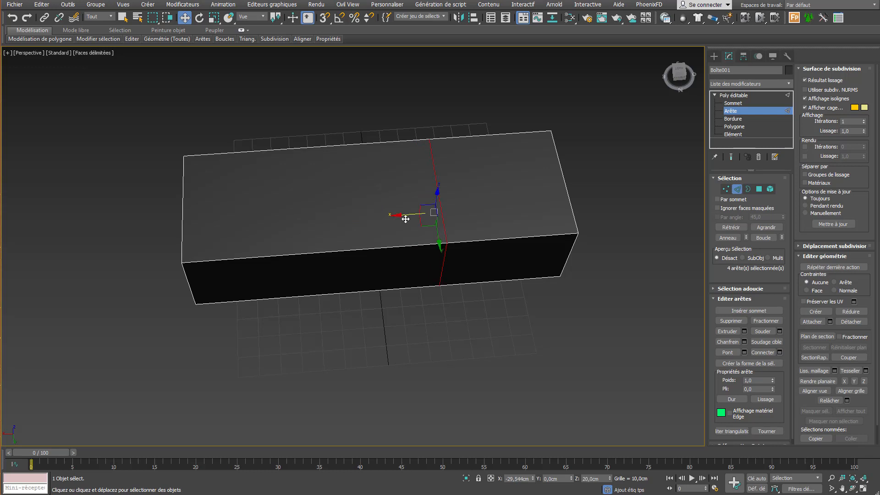
double_click(522, 478)
type("-30")
key("Return")
middle_click_drag(398, 264, 431, 230, "alt")
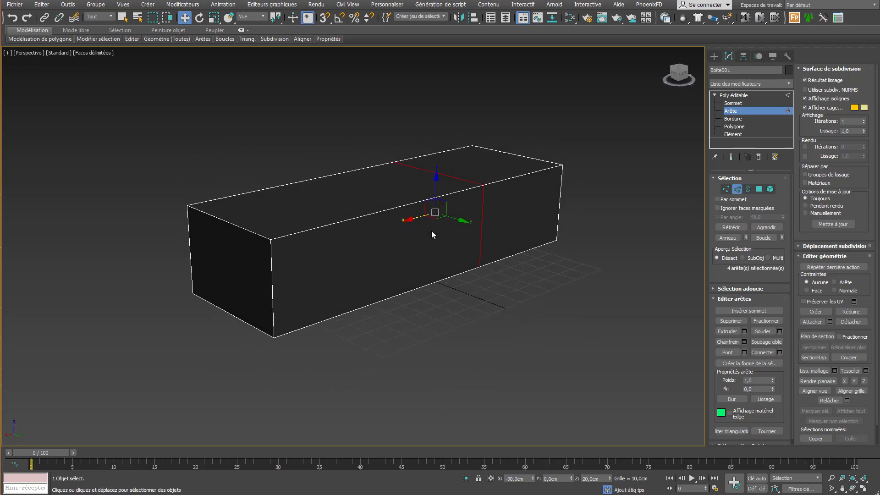
- Select the two end polygons of the box and scale them down along Y to narrow both ends
left_click(759, 188)
left_click(267, 259)
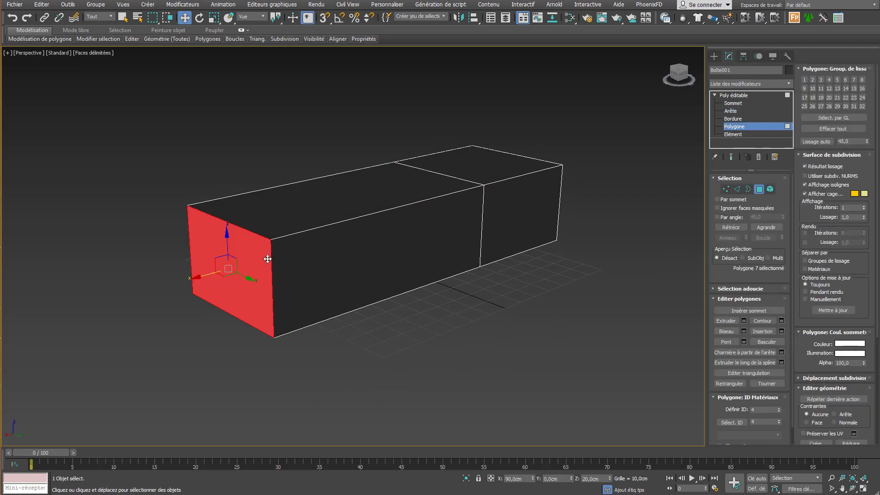
middle_click_drag(453, 239, 364, 261, "alt")
left_click(328, 252, "ctrl")
middle_click_drag(340, 257, 350, 221, "alt")
right_click(350, 220)
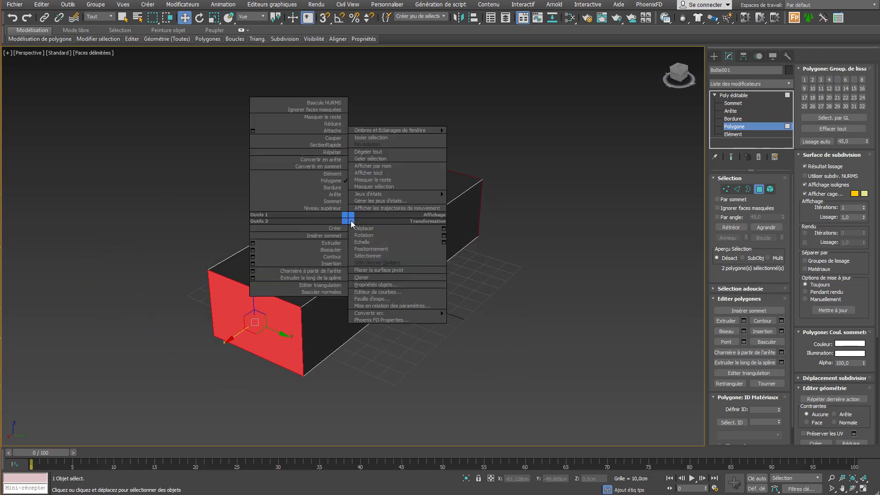
left_click(371, 243)
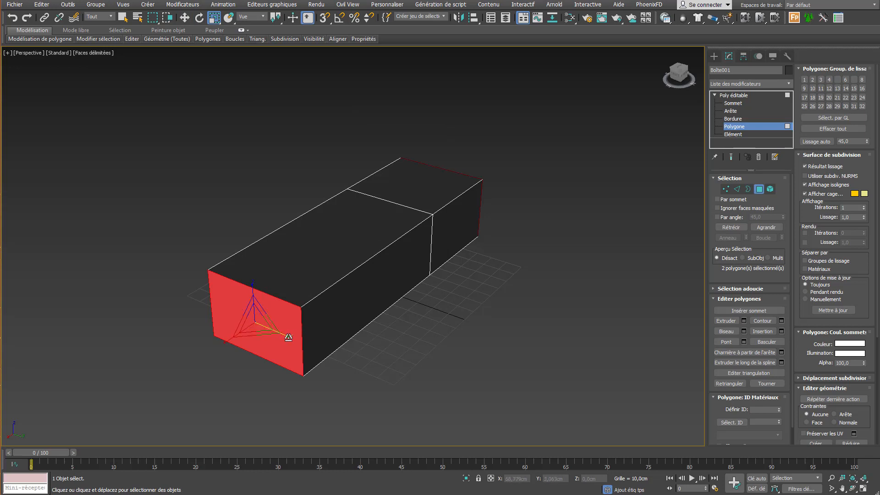
left_click_drag(288, 338, 277, 332)
middle_click_drag(389, 289, 369, 289, "alt")
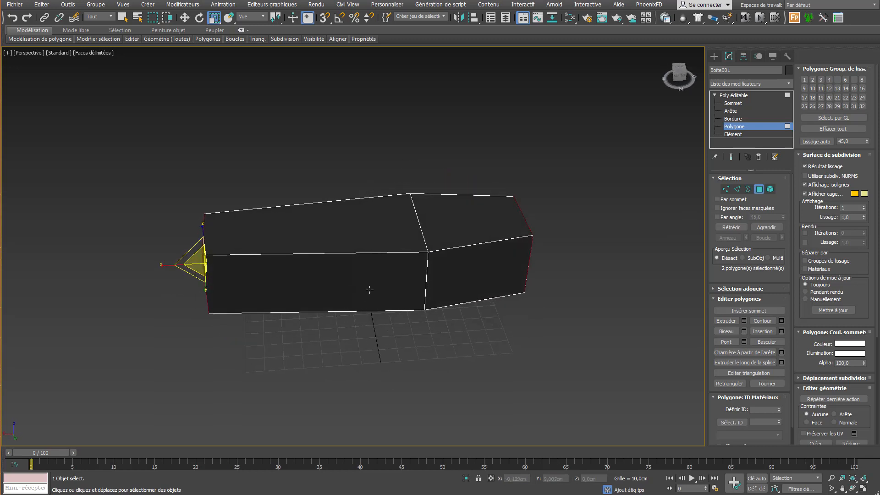
- Put the two short side polygons in smoothing group 7 only, comparing them with the long side polygons, and clear the selection
left_click(397, 279)
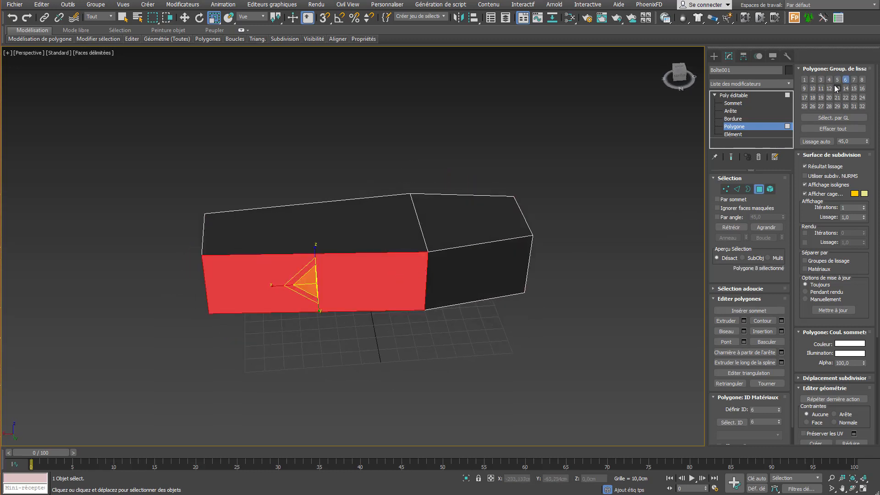
left_click(470, 280)
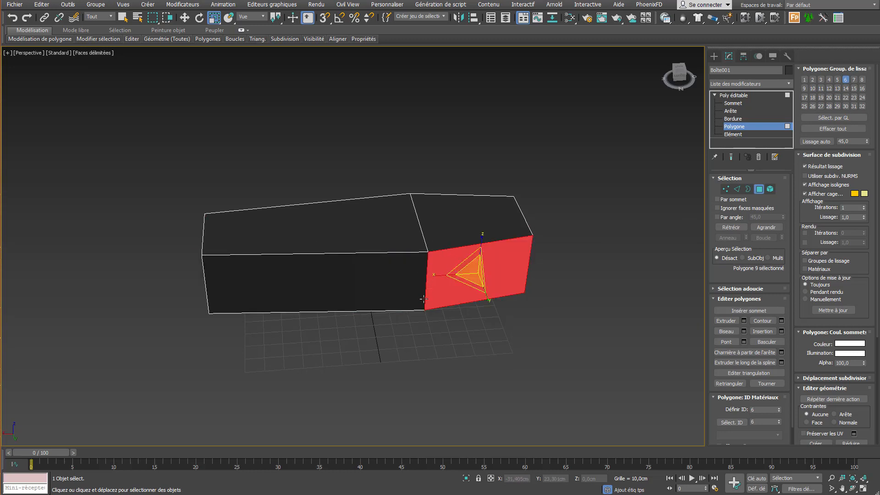
left_click(854, 80)
middle_click_drag(678, 156, 380, 145, "alt")
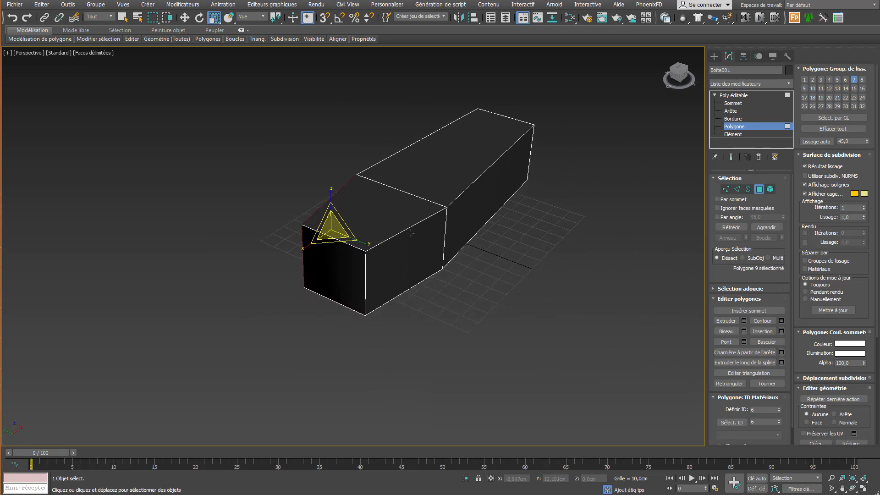
left_click(425, 220)
left_click(854, 80)
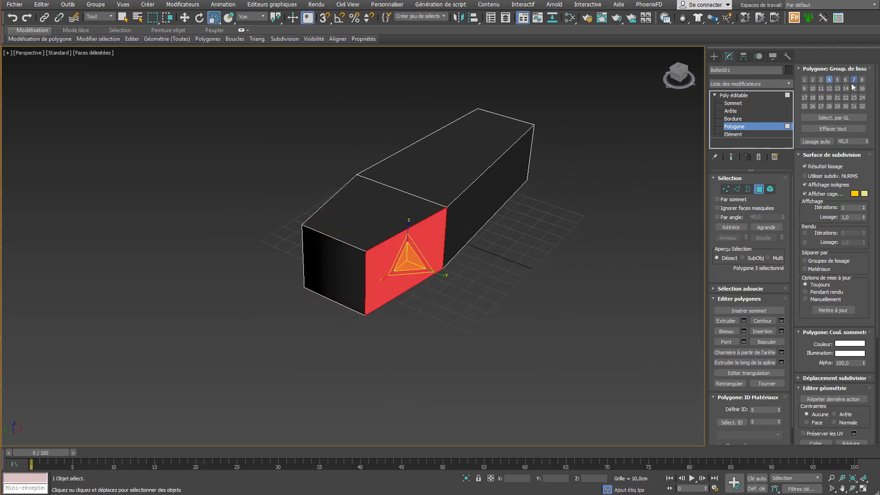
left_click(829, 80)
left_click(474, 200)
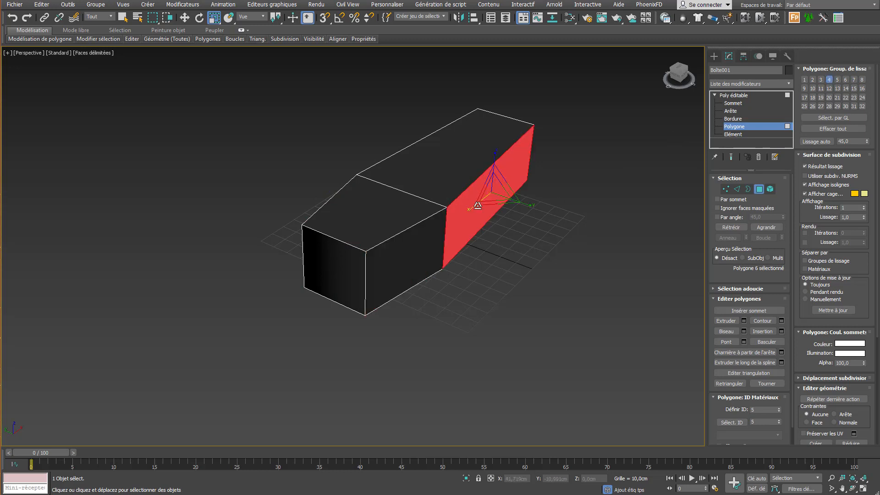
left_click(465, 271)
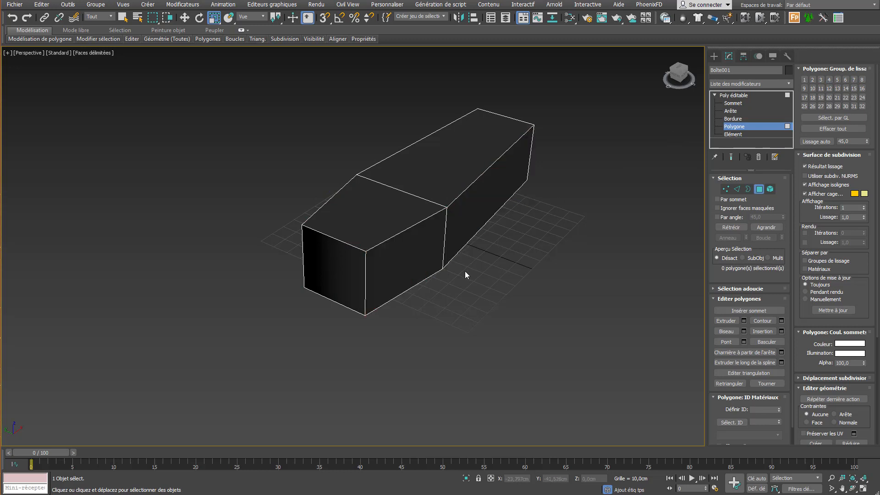
- Change the end polygon adjoining the short sides from smoothing group 7 to 8 and deselect it
left_click(353, 267)
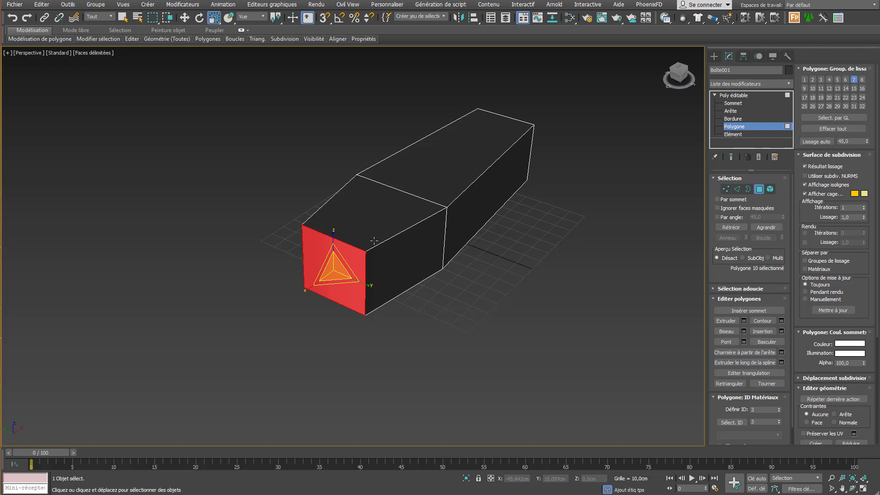
left_click(862, 81)
left_click(855, 80)
left_click(593, 188)
- Select both polygons on the upper face of the tapered box
middle_click_drag(593, 188, 667, 215, "alt")
scroll(500, 185, "up", 3)
left_click(474, 166)
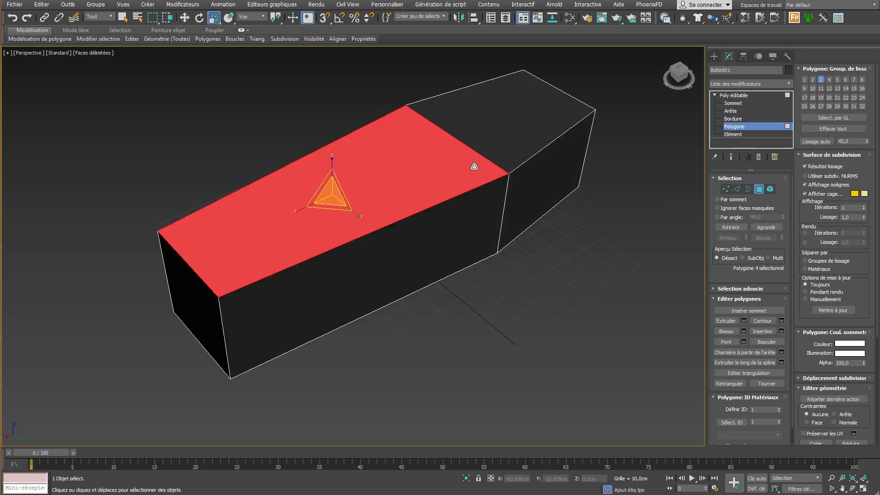
left_click(508, 129, "ctrl")
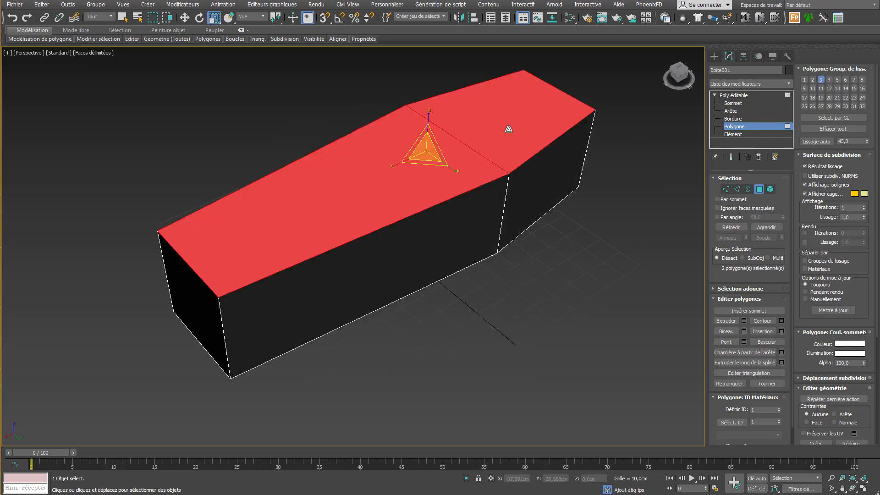
- Try a freehand inset of the two selected upper polygons and undo it
right_click(506, 129)
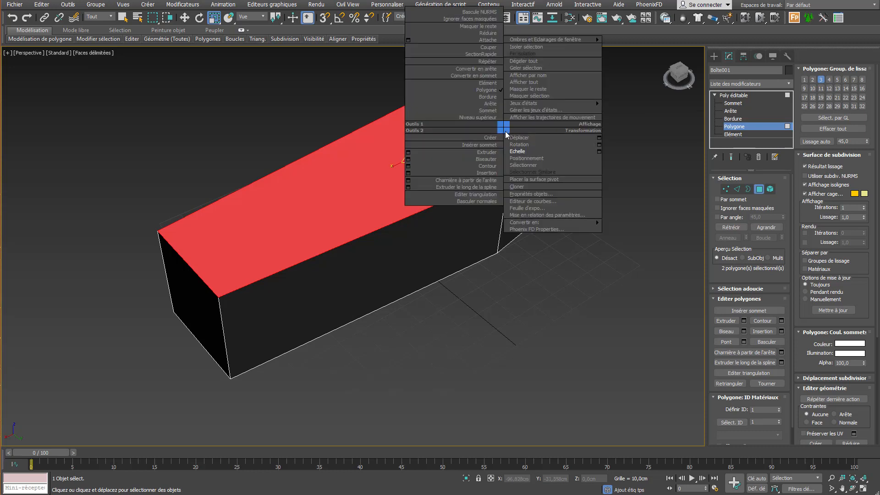
left_click(486, 174)
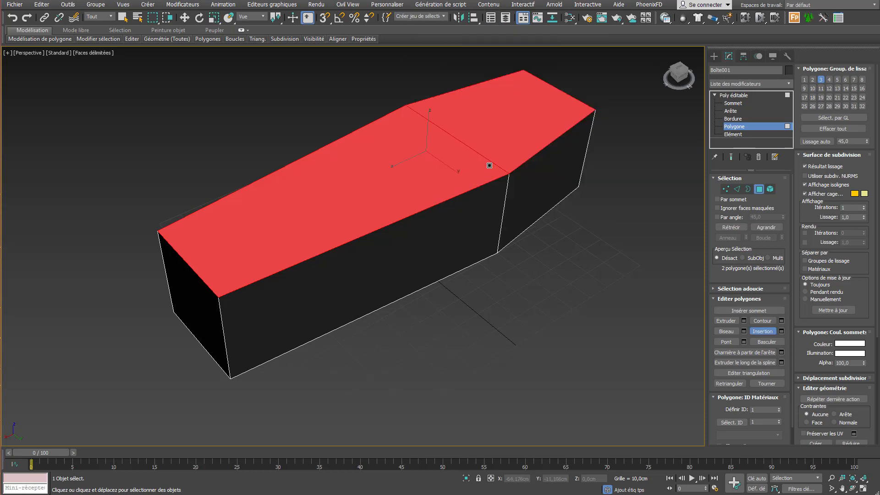
left_click_drag(506, 99, 529, 104)
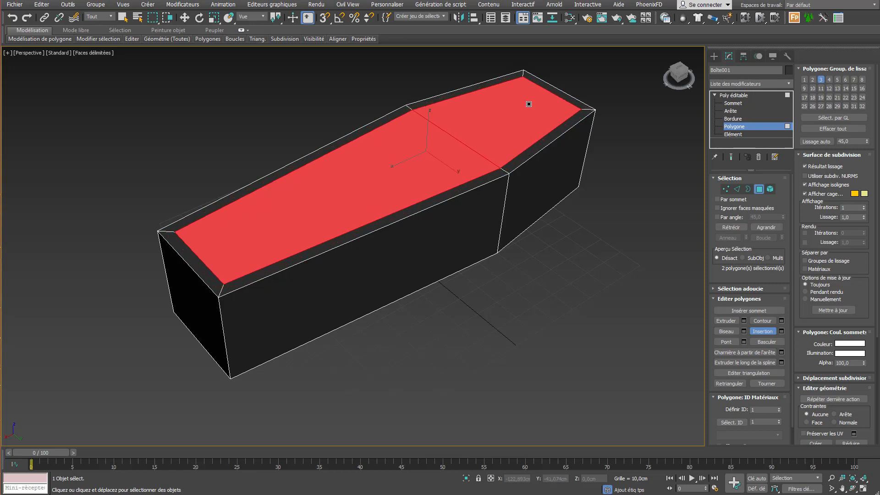
key("ctrl+z")
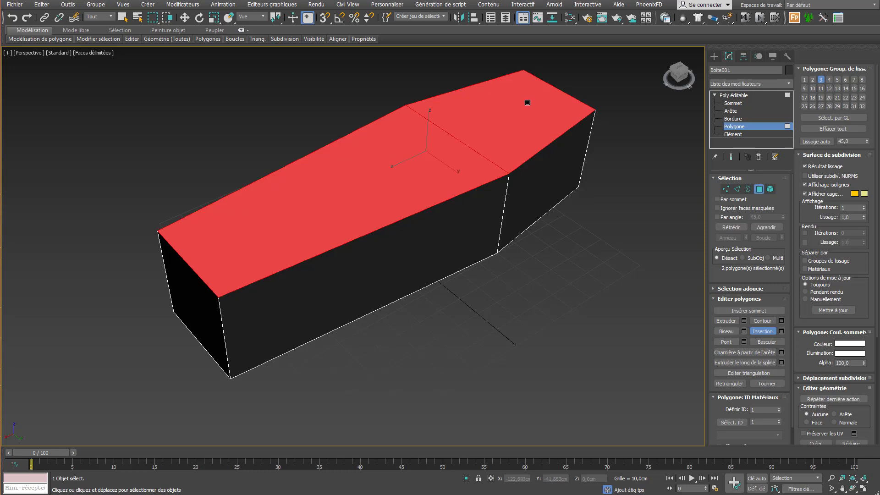
- Inset the two selected upper polygons by exactly 2 cm
right_click(484, 120)
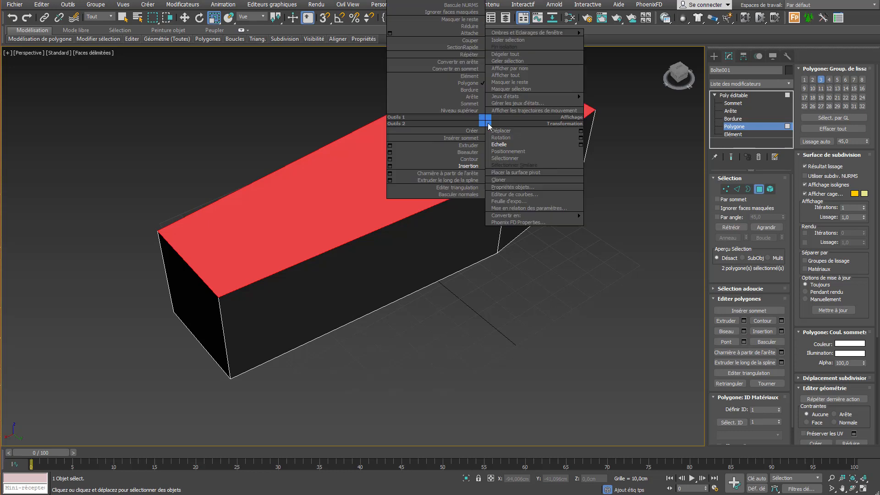
left_click(390, 166)
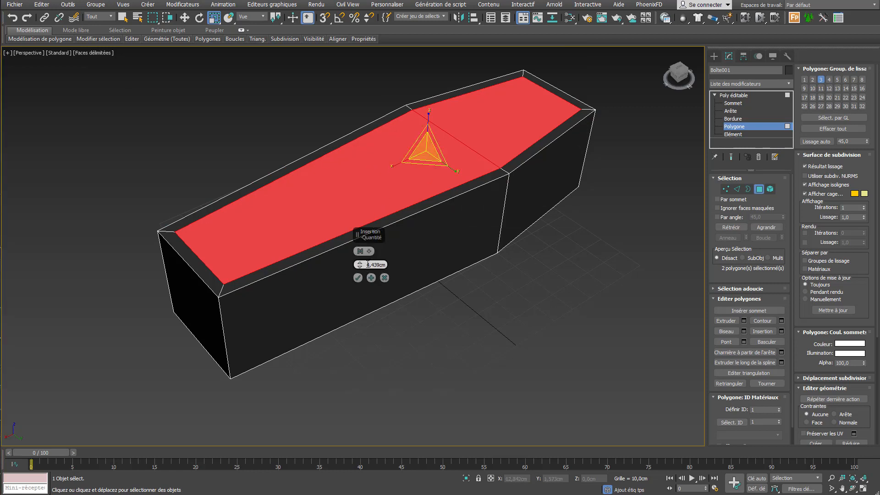
left_click_drag(368, 265, 398, 270)
type("2")
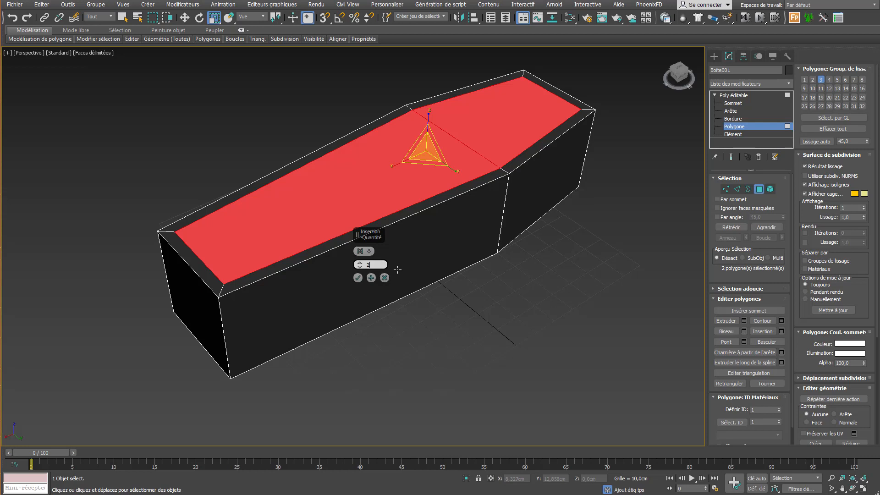
key("Return")
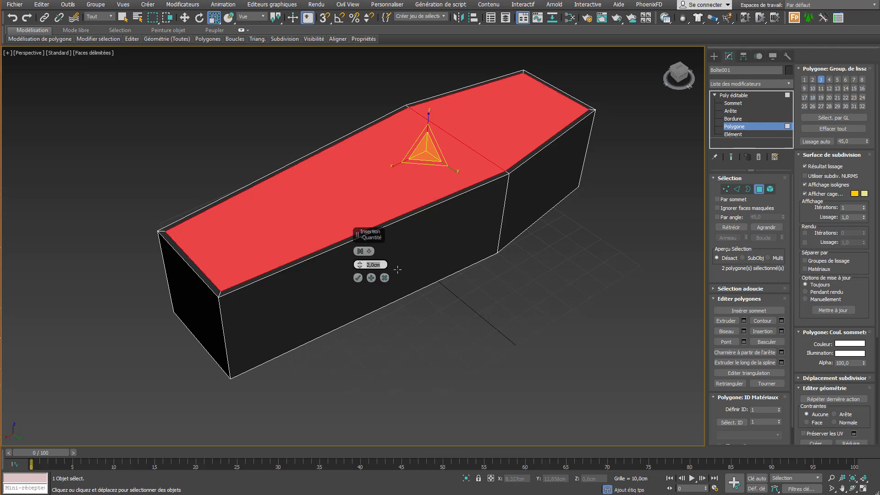
left_click(356, 278)
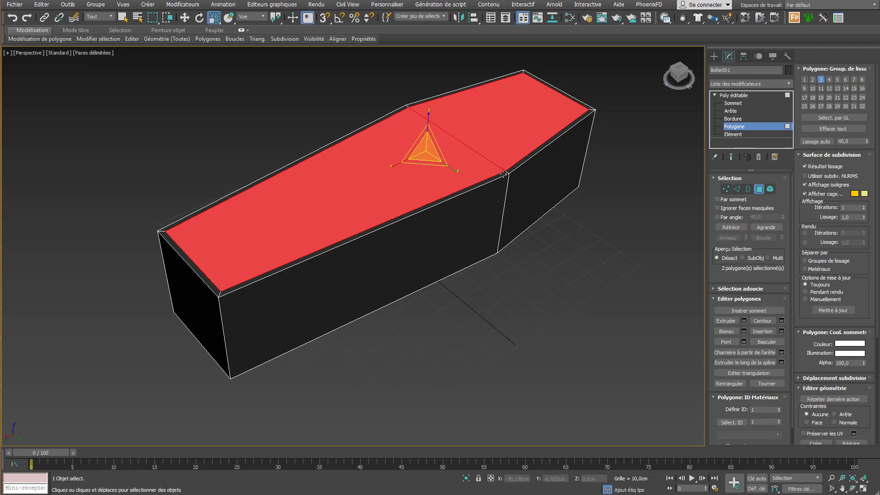
- Extrude the inset polygons inward with a height of -28 cm to hollow out the box
right_click(487, 171)
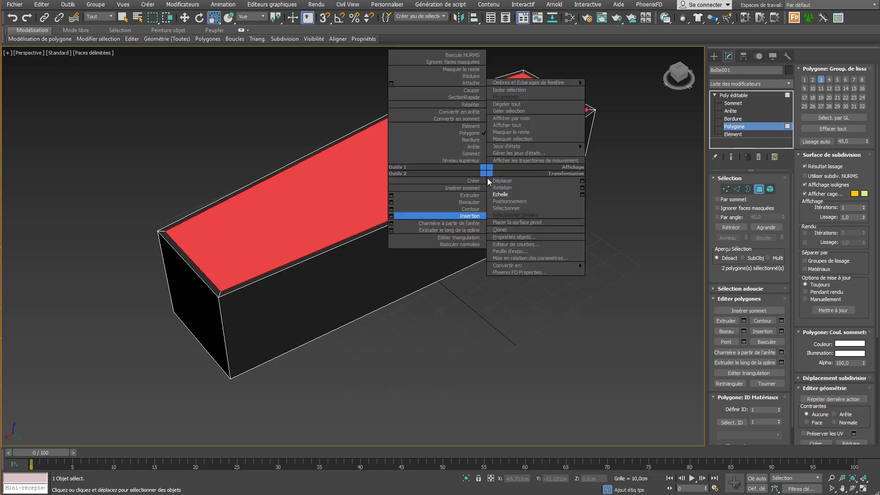
left_click(391, 195)
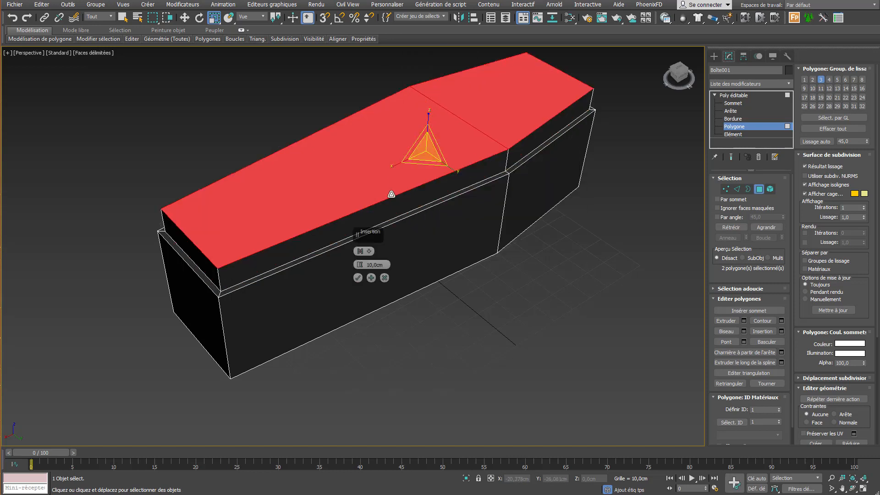
double_click(375, 264)
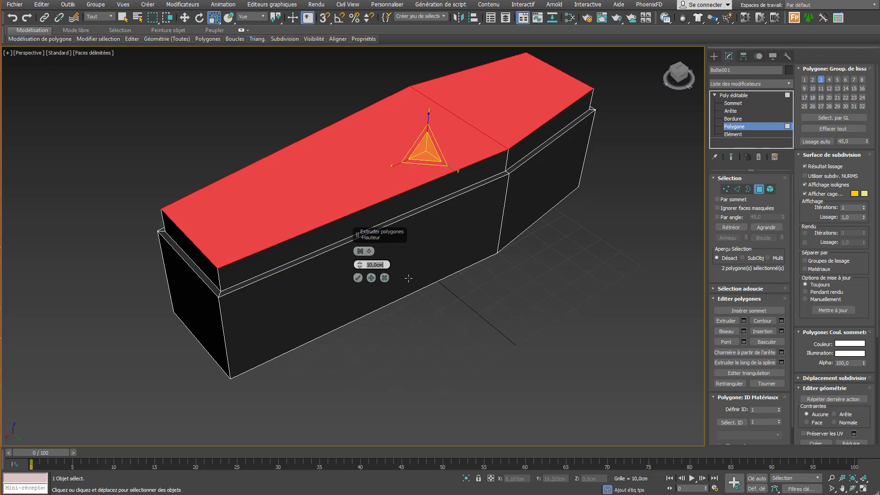
type("-28")
key("Return")
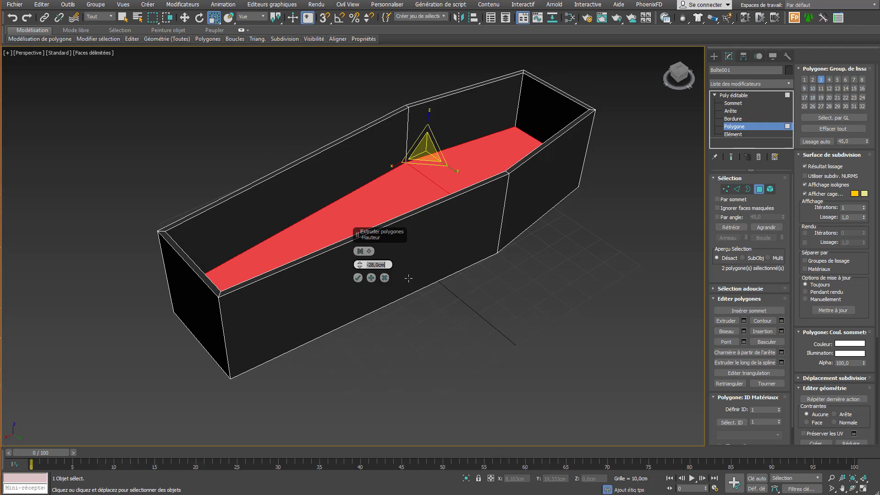
left_click(357, 277)
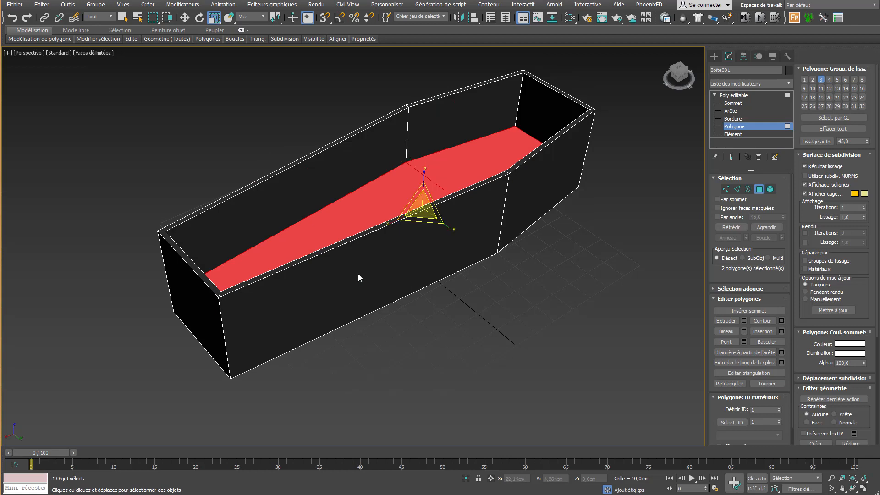
- Switch to wireframe display, lower the inner floor polygons to a Z position of 2 cm and deselect them
key("F3")
middle_click_drag(401, 295, 389, 261, "alt")
right_click(417, 221)
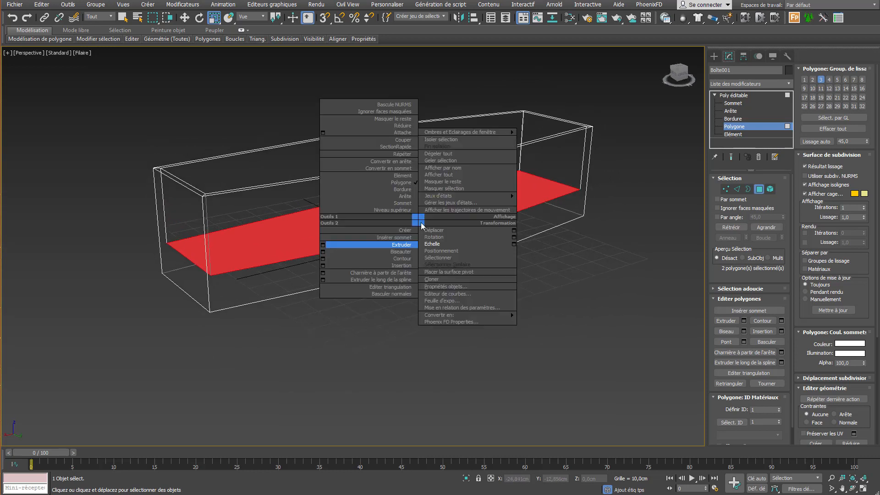
left_click(431, 229)
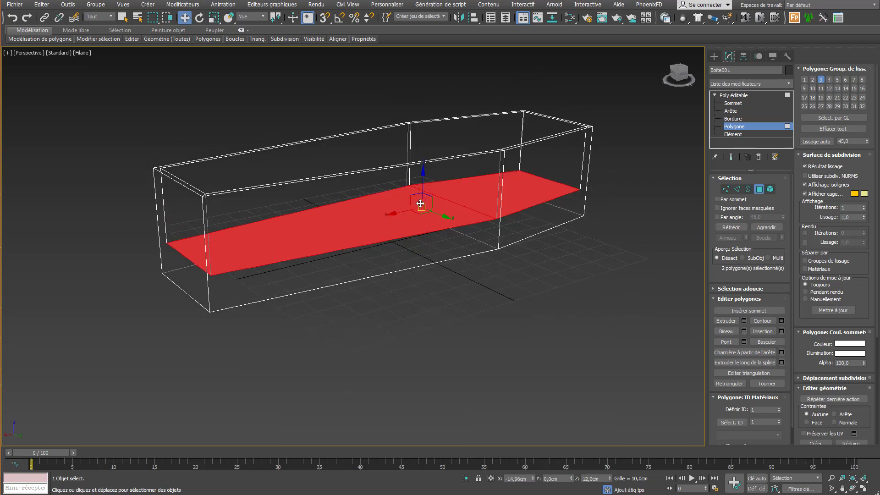
left_click(595, 478)
type("2")
key("Return")
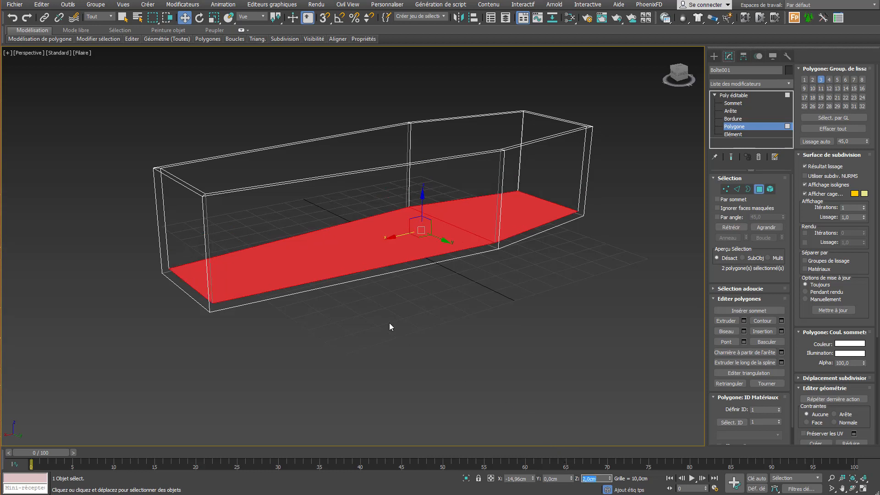
left_click(462, 278)
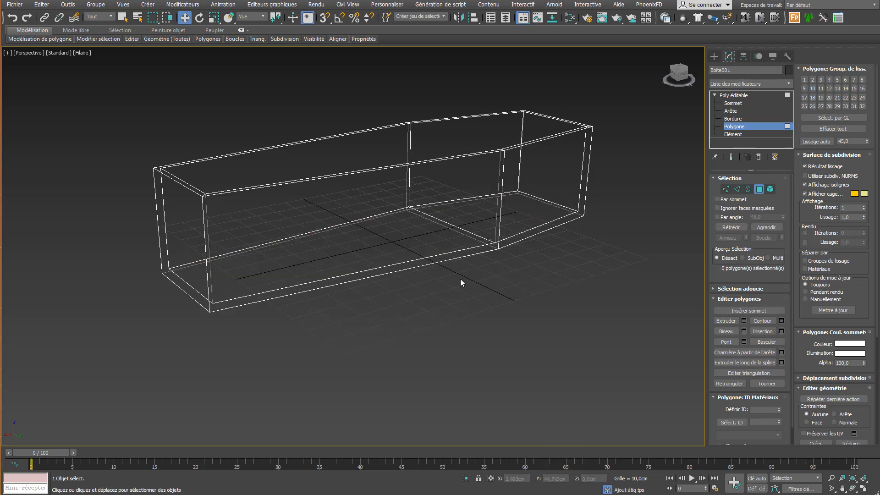
- Return to shaded display with edged faces and leave the Polygon sub-object level
mouse_move(442, 273)
middle_mouse_down("alt")
mouse_move(428, 245)
mouse_move(439, 261)
mouse_move(423, 285)
mouse_move(430, 281)
middle_mouse_up("alt")
key("F3")
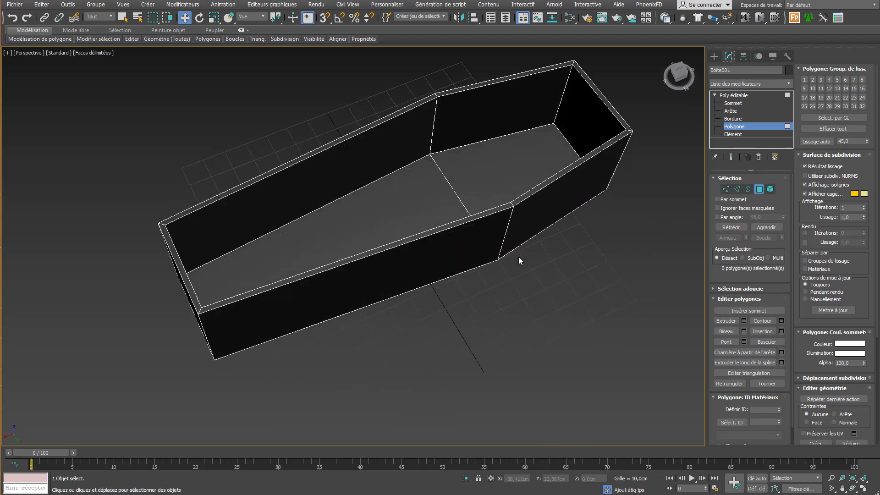
mouse_move(518, 256)
middle_mouse_down("alt")
mouse_move(494, 277)
mouse_move(503, 233)
mouse_move(408, 257)
mouse_move(452, 281)
mouse_move(509, 241)
mouse_move(440, 214)
mouse_move(418, 216)
mouse_move(436, 233)
mouse_move(453, 196)
mouse_move(502, 274)
middle_mouse_up("alt")
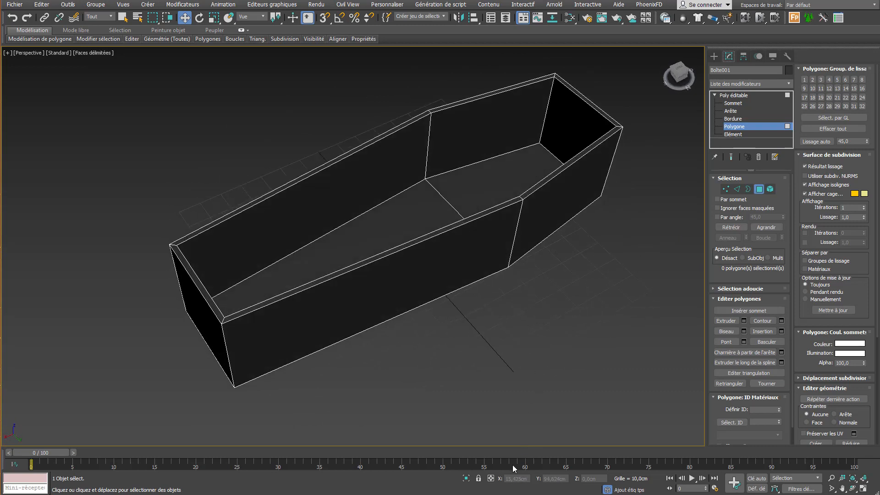
left_click(735, 126)
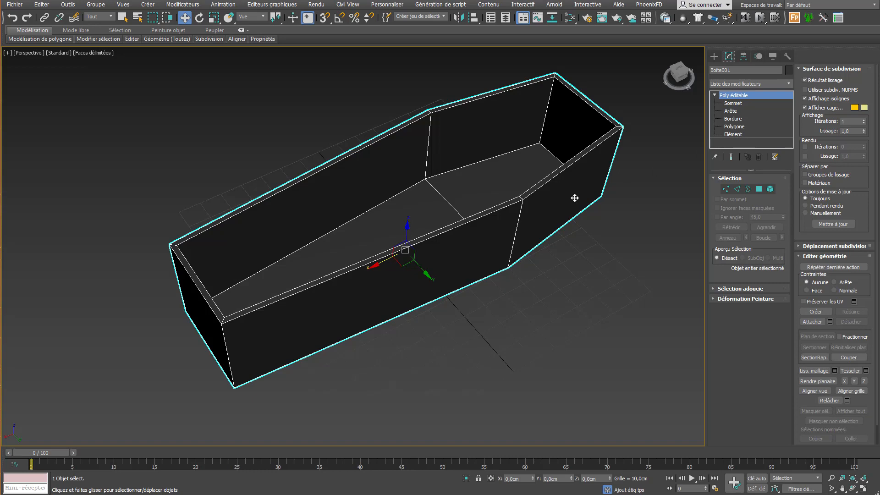
mouse_move(576, 196)
middle_mouse_down("alt")
mouse_move(569, 231)
mouse_move(551, 191)
mouse_move(566, 192)
middle_mouse_up("alt")
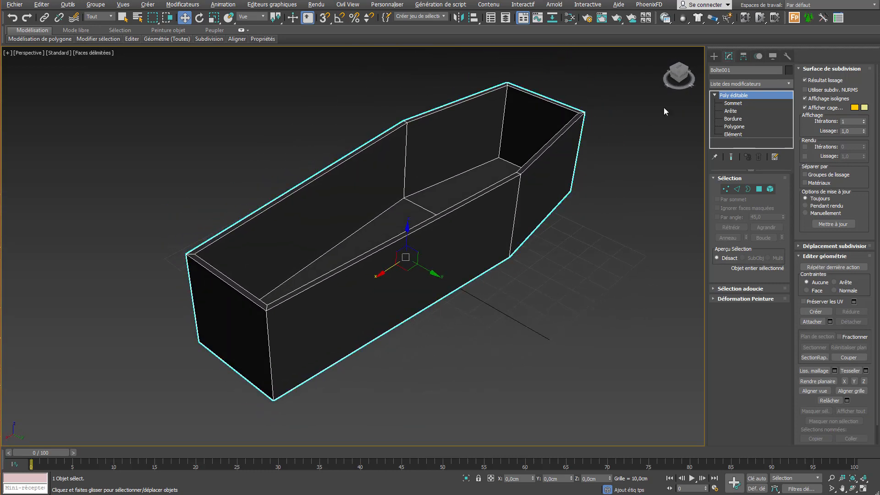